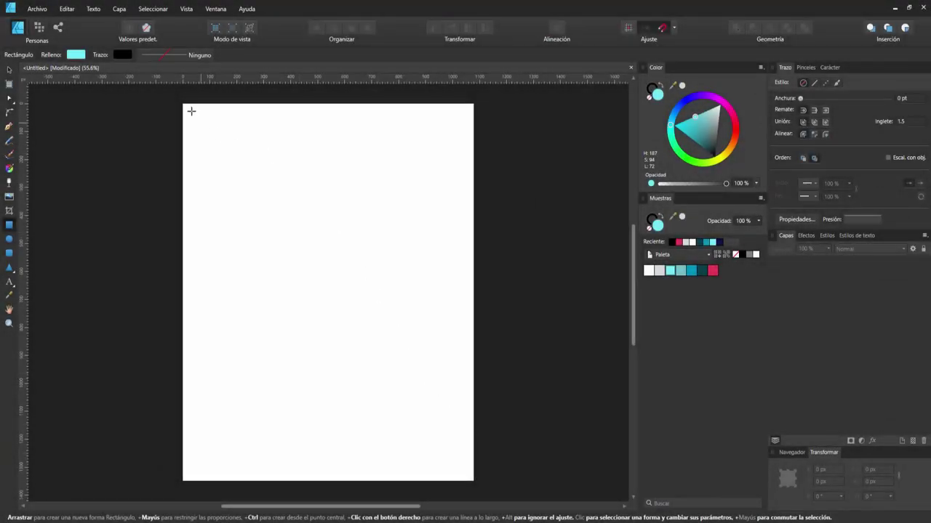
Draw a light cyan rectangle covering the whole 1080×1350 page and name its layer 'Background'.
mouse_move(191, 110)
left_mouse_down()
mouse_move(397, 454)
mouse_move(473, 477)
left_mouse_up()
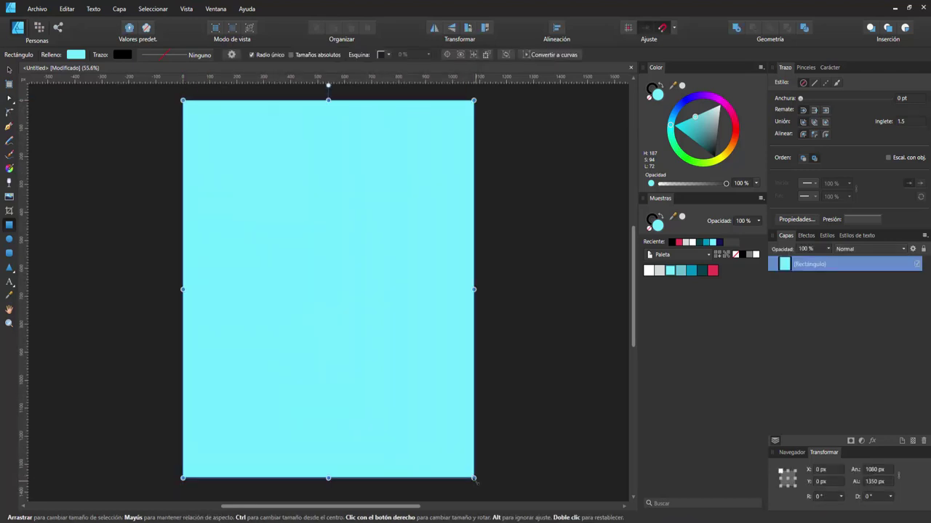
double_click(806, 265)
type("Background")
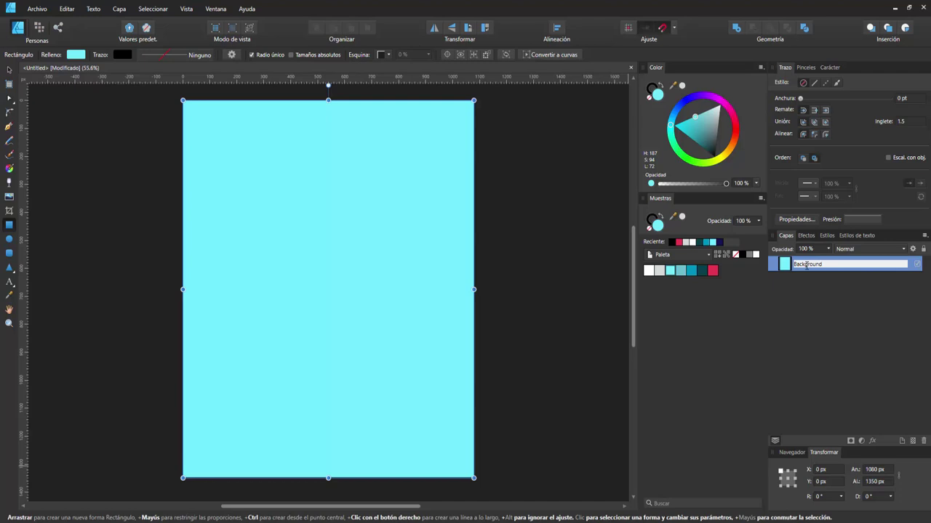
key("Return")
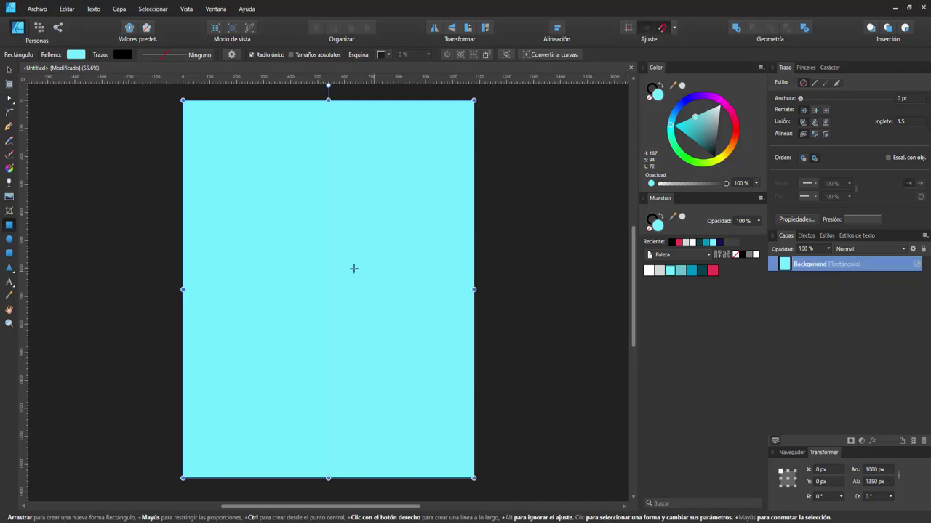
key("v")
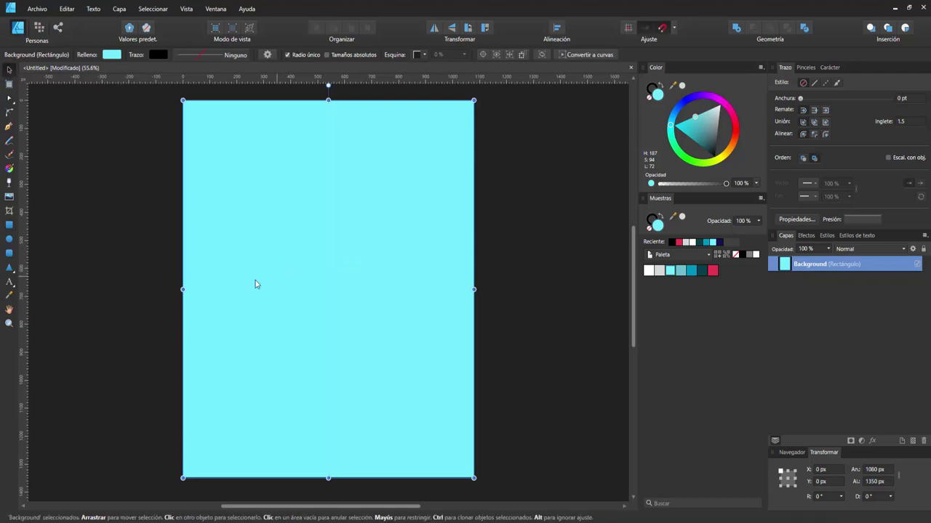
left_click(118, 281)
left_click(8, 225)
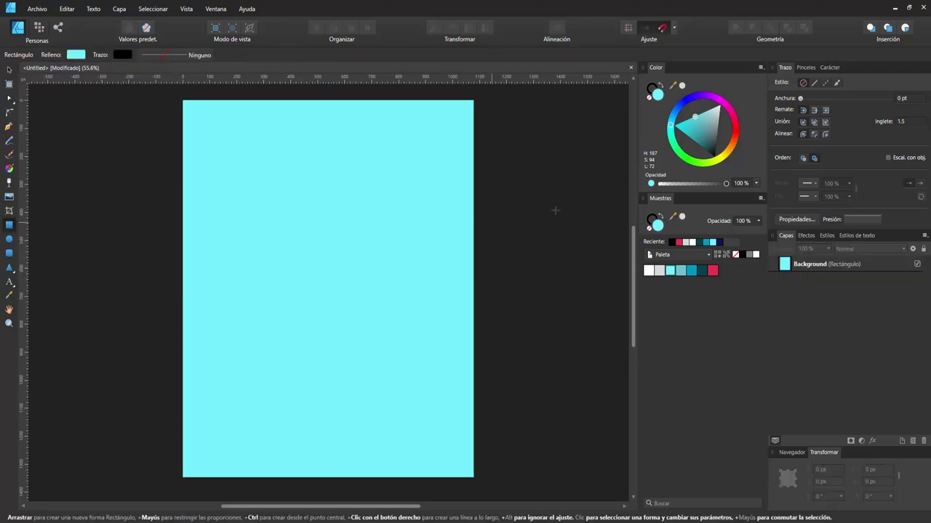
Draw a light grey rectangle across the bottom of the page as the shore.
left_click(655, 272)
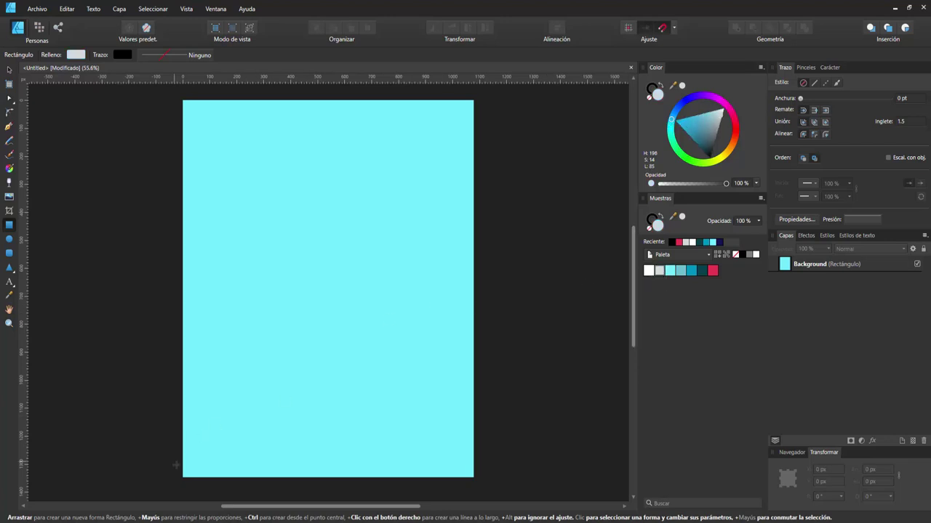
left_click_drag(183, 478, 474, 336)
key("v")
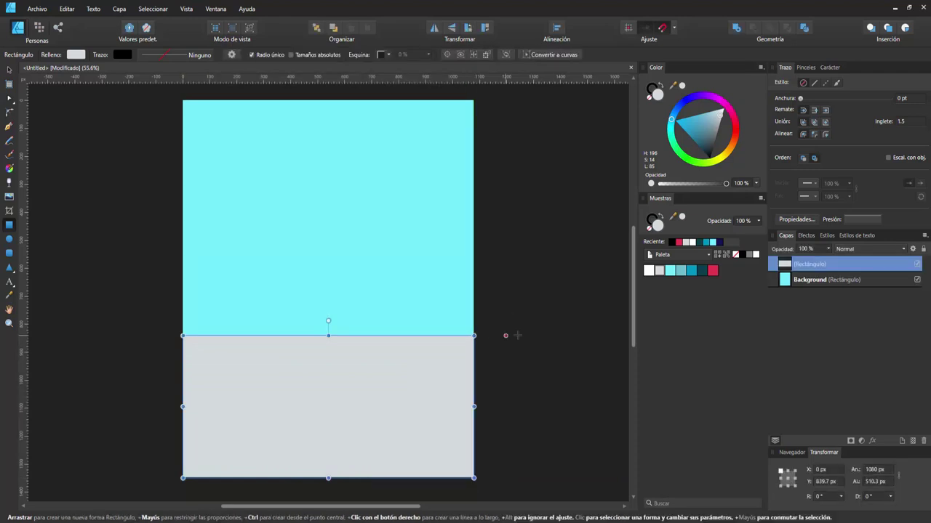
left_click(589, 325)
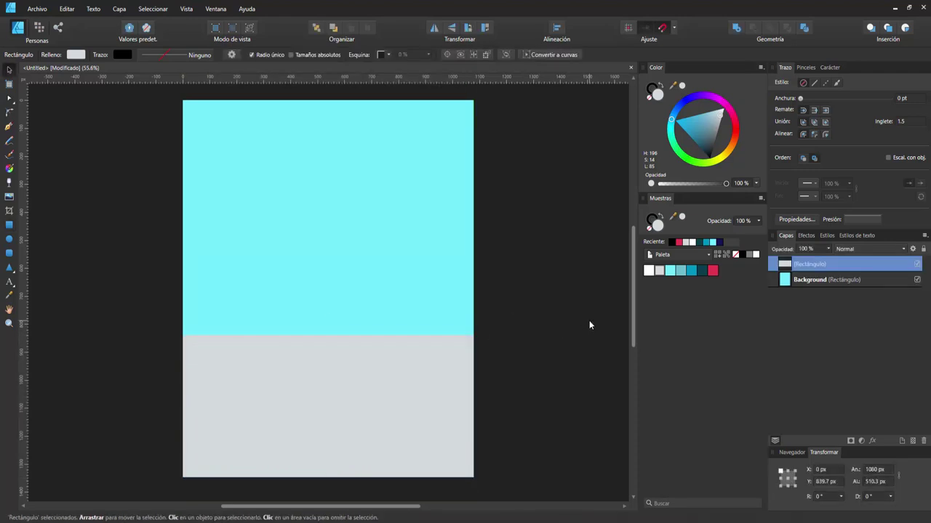
Draw a full-width teal band across the middle of the page as the sea.
left_click(692, 272)
left_click(10, 226)
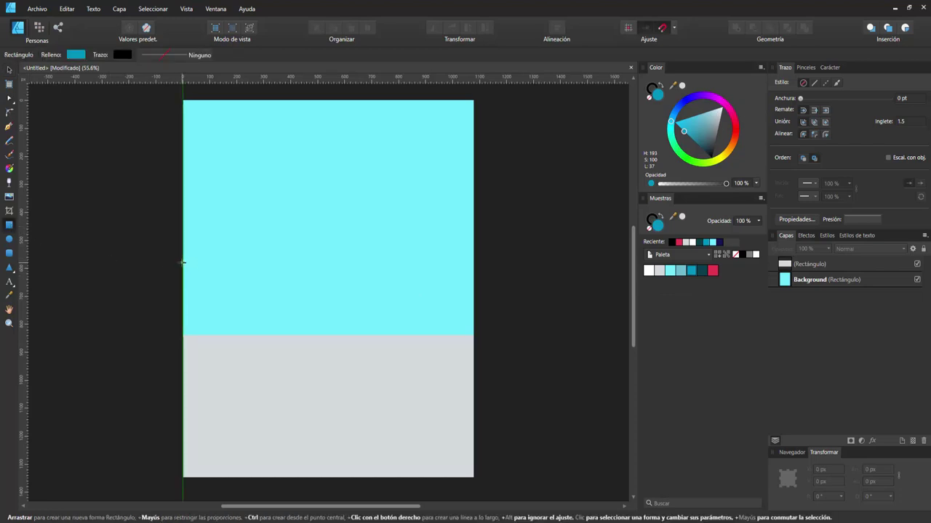
left_click_drag(183, 262, 473, 350)
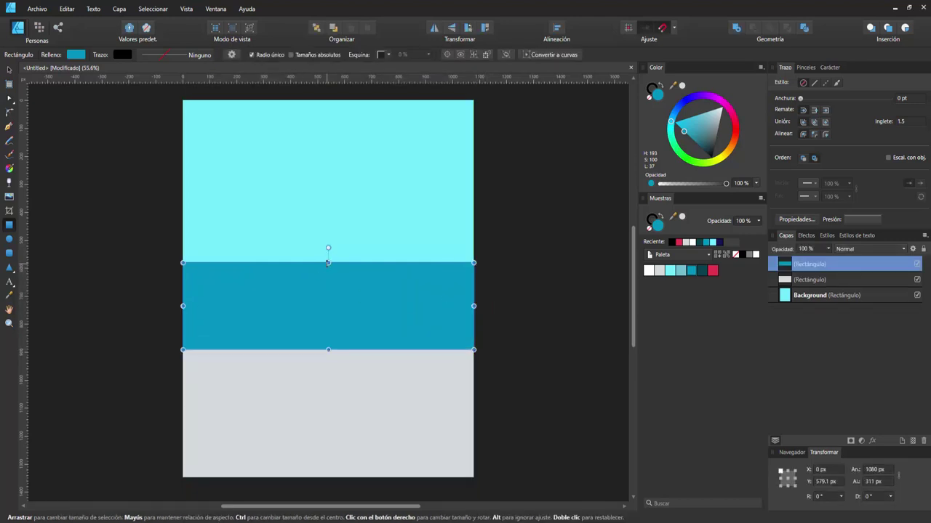
key("v")
left_click(493, 303)
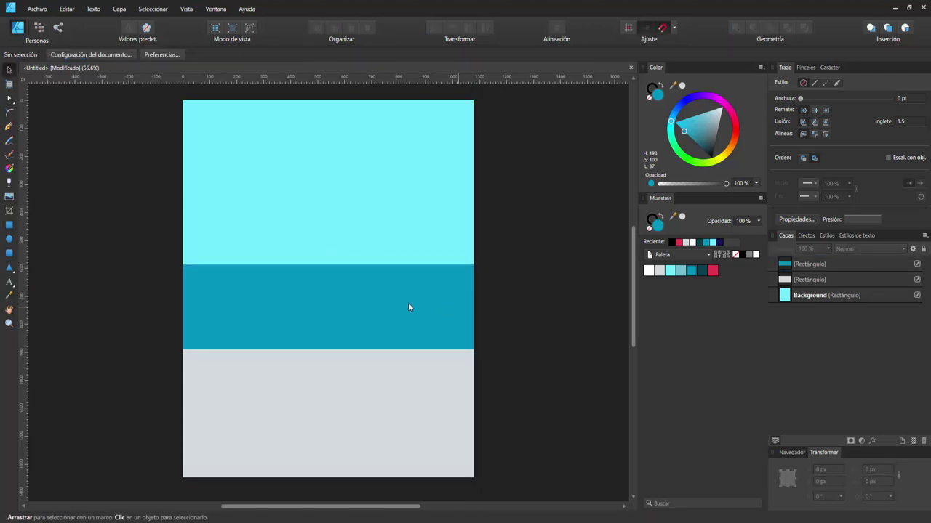
scroll(317, 290, "up", 1)
Draw a tall white rectangle for the tower and convert it to curves.
scroll(317, 291, "up", 1)
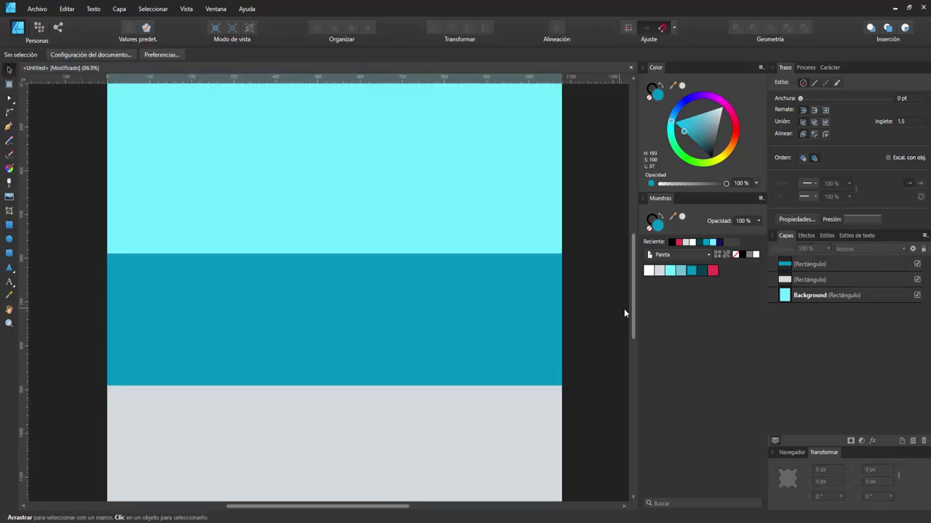
left_click_drag(633, 311, 639, 280)
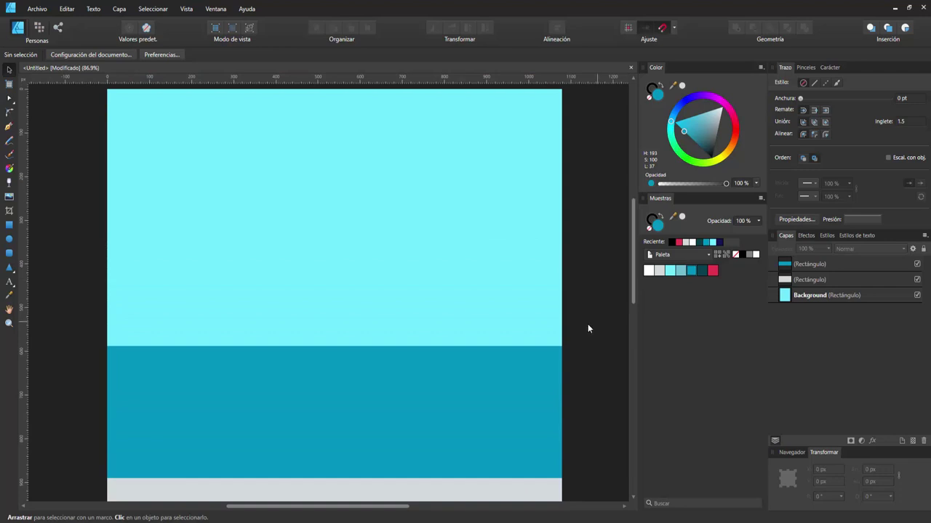
left_click(9, 225)
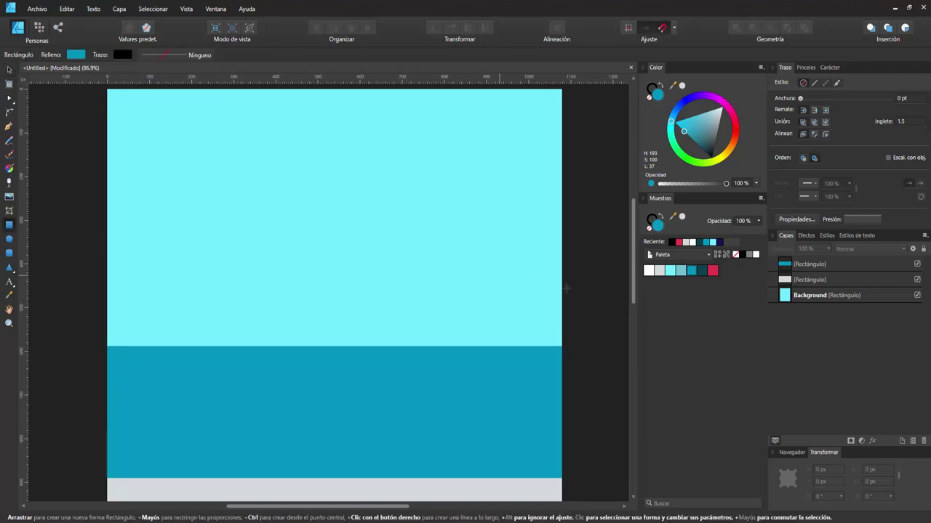
left_click(649, 271)
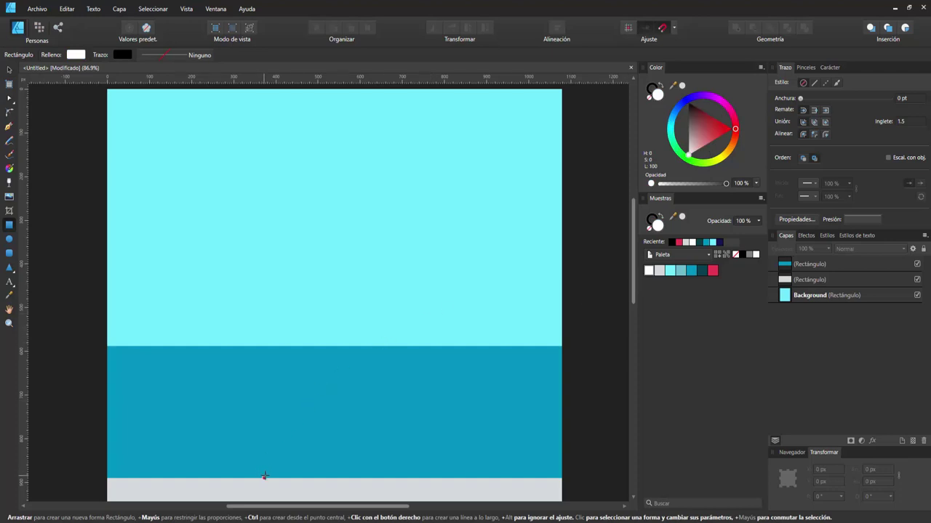
mouse_move(269, 478)
left_mouse_down()
mouse_move(368, 211)
mouse_move(353, 225)
left_mouse_up()
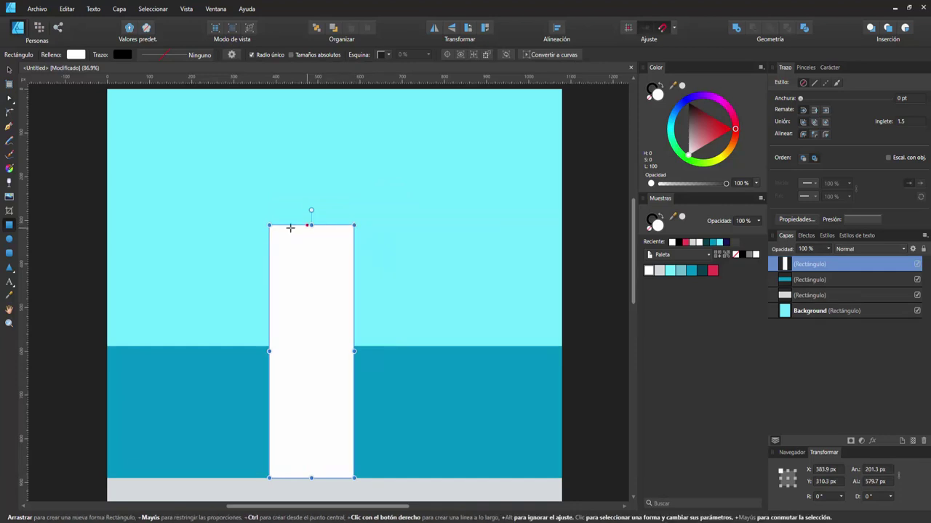
left_click(545, 54)
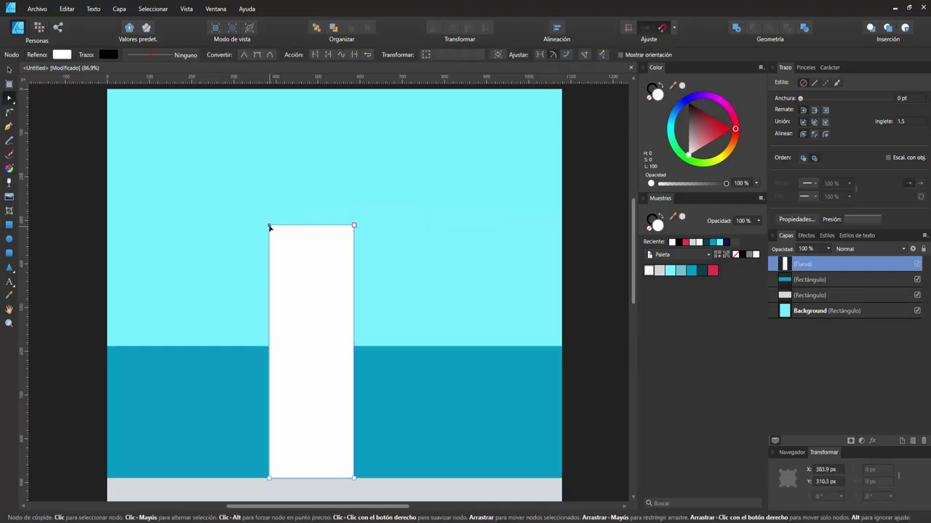
left_click(268, 227)
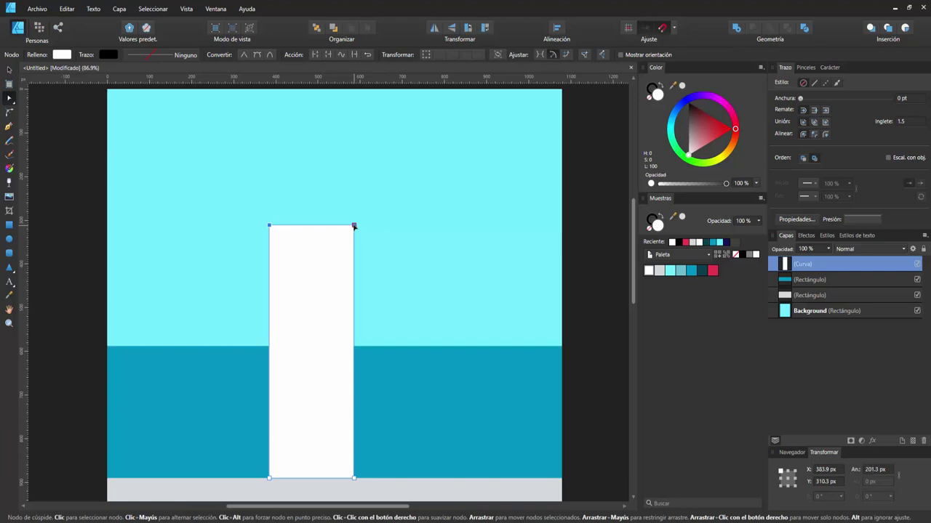
left_click(354, 226, "shift")
left_click_drag(354, 226, 349, 226)
key("ctrl+z")
key("ctrl+z")
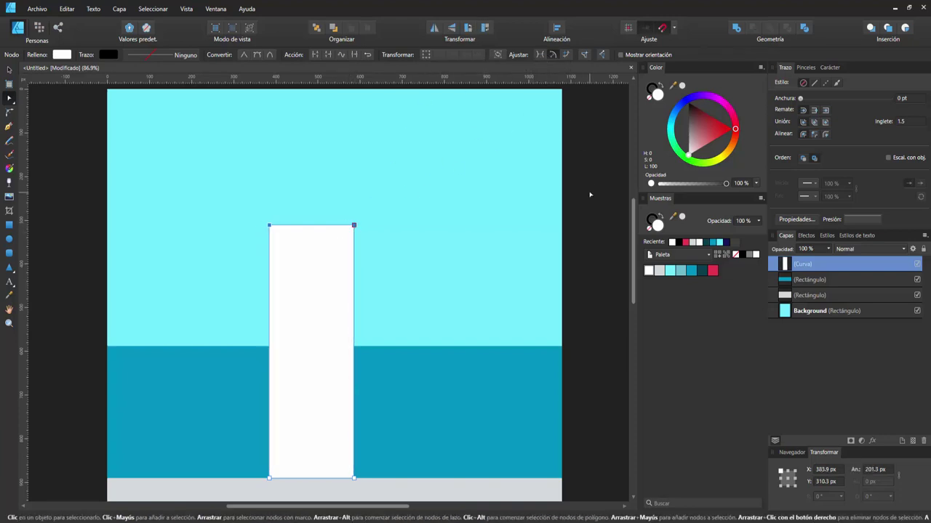
Pull the tower's top-left and top-right corners inward so its sides taper.
left_click(384, 263)
left_click(352, 255)
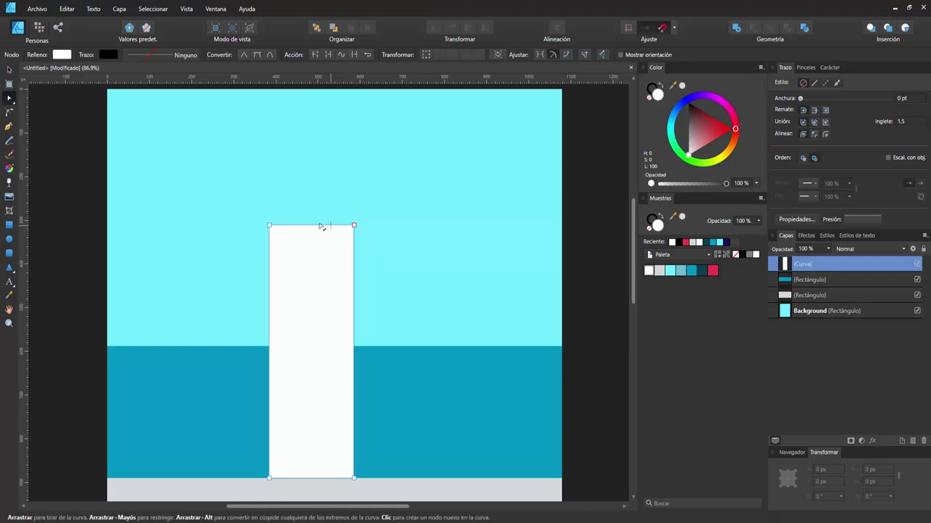
left_click_drag(270, 226, 288, 230)
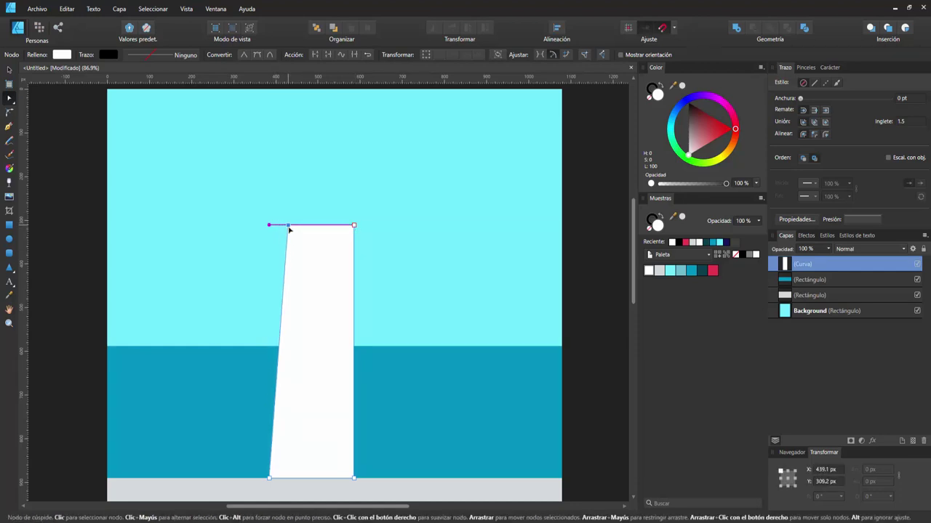
left_click(354, 227)
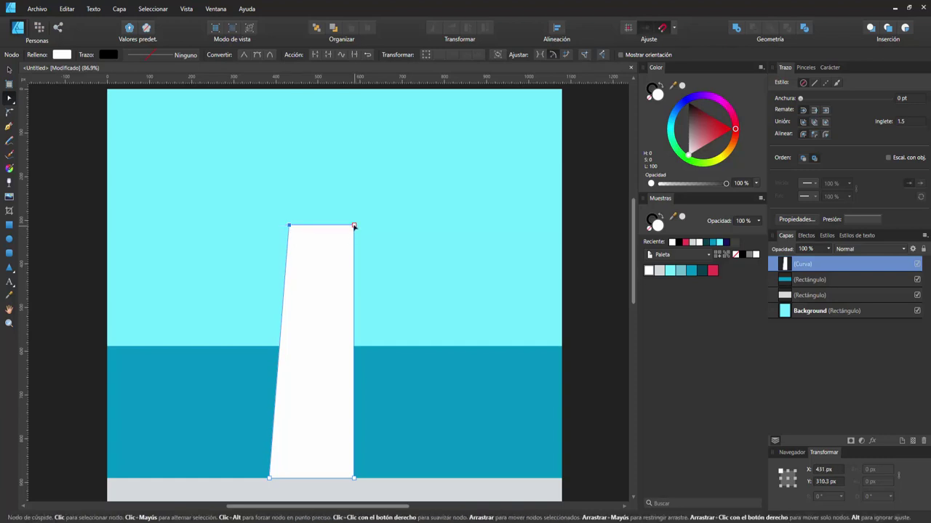
left_click_drag(354, 226, 347, 226)
left_click(601, 270)
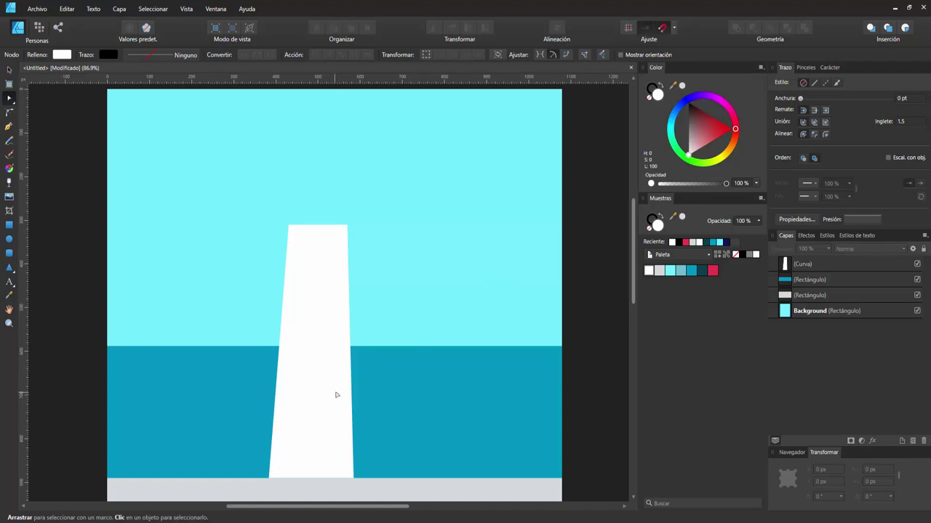
Add nodes on the tower's right edge and push the base outward into a stepped ledge.
left_click(348, 392)
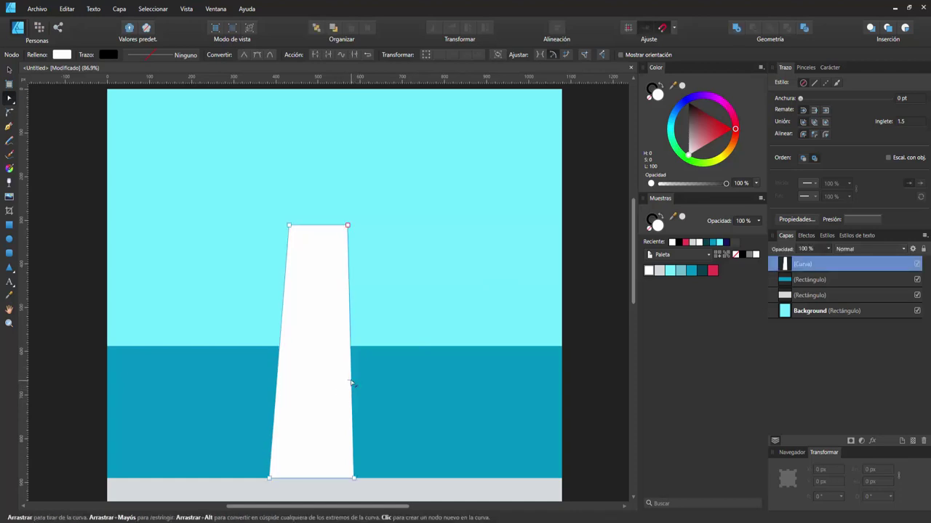
left_click(351, 381)
left_click(352, 401)
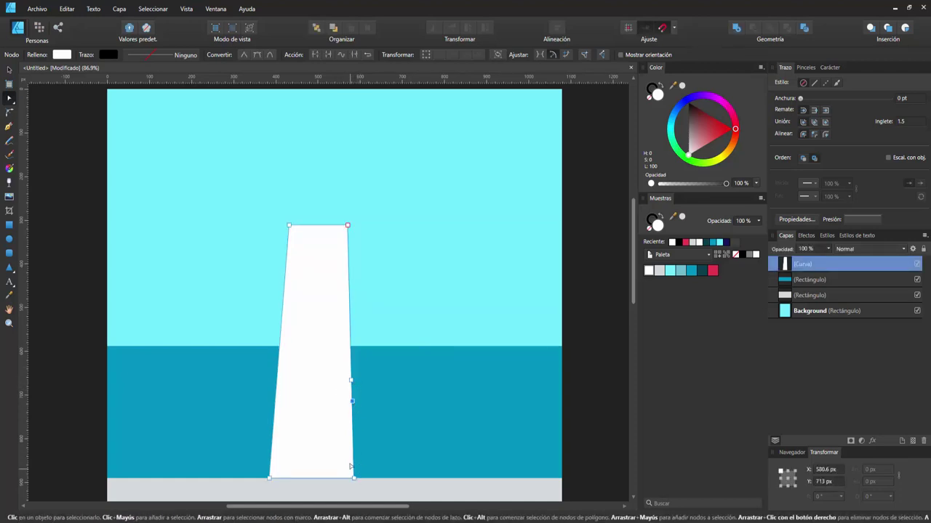
left_click_drag(357, 480, 395, 480)
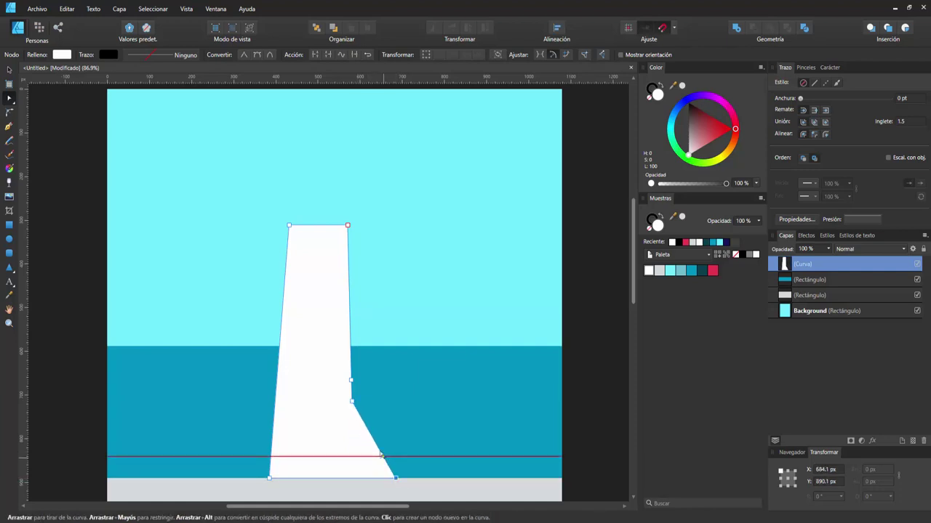
mouse_move(352, 400)
left_mouse_down()
mouse_move(401, 411)
mouse_move(393, 400)
mouse_move(398, 441)
left_mouse_up()
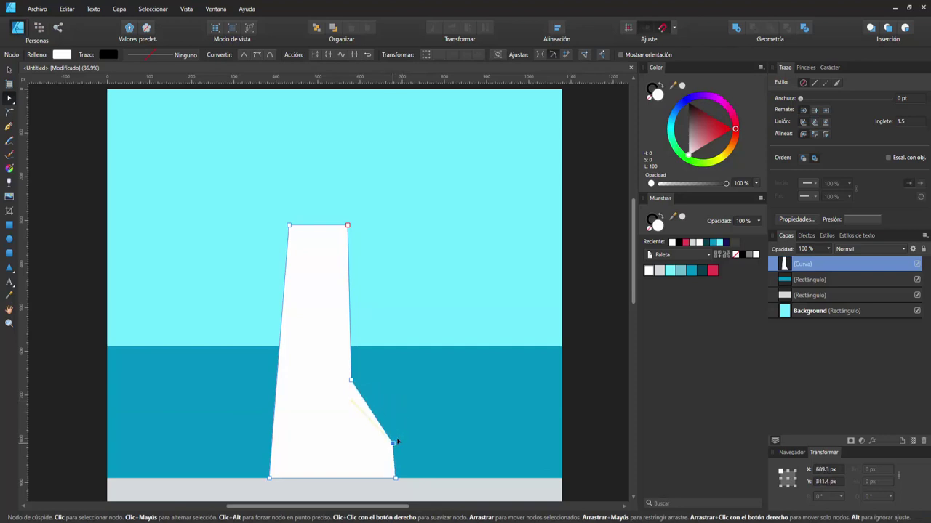
mouse_move(398, 441)
left_mouse_down()
mouse_move(396, 413)
mouse_move(396, 421)
left_mouse_up()
left_click(580, 387)
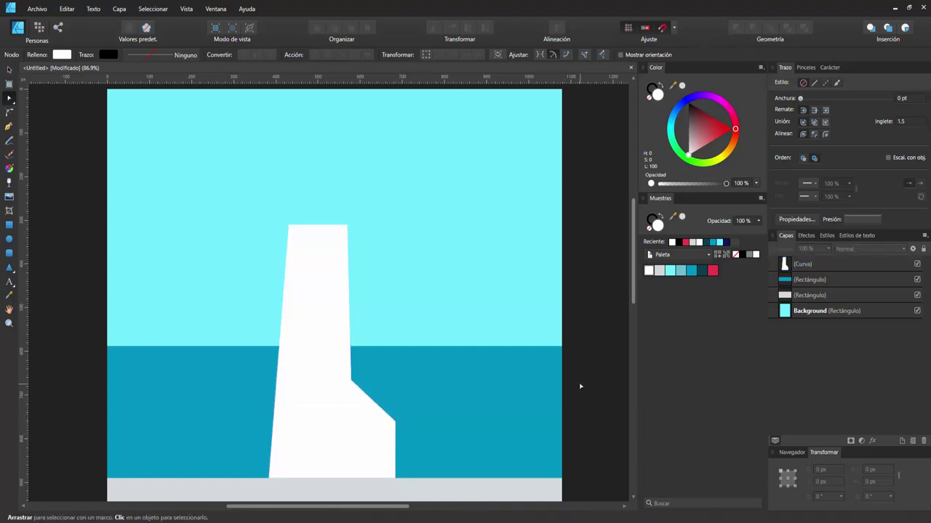
left_click(10, 226)
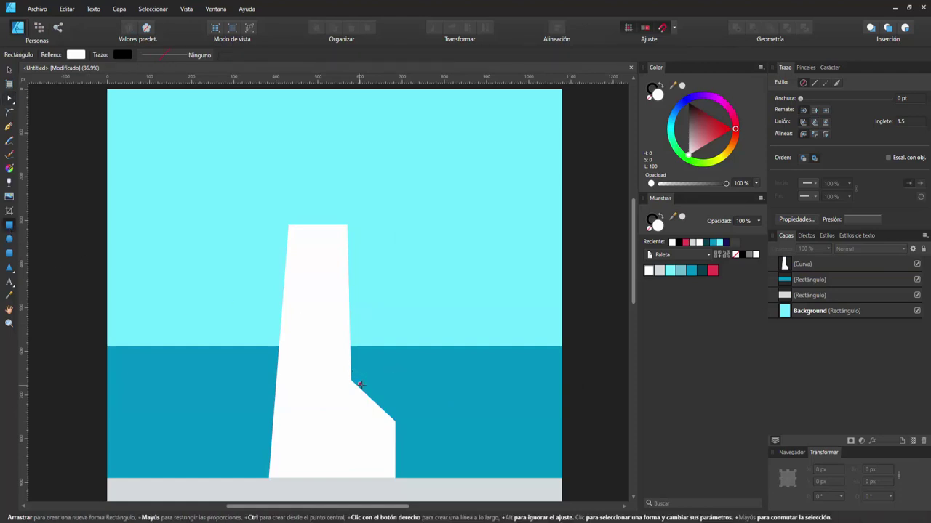
Draw a dark teal rectangle beside the tower's ledge and convert it to curves.
mouse_move(350, 380)
left_mouse_down()
mouse_move(426, 393)
mouse_move(452, 412)
left_mouse_up()
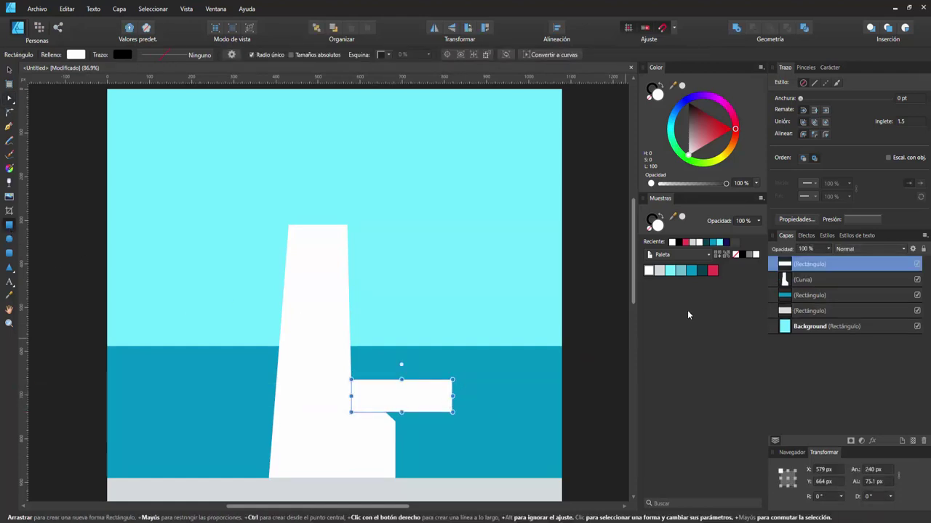
left_click(706, 270)
key("v")
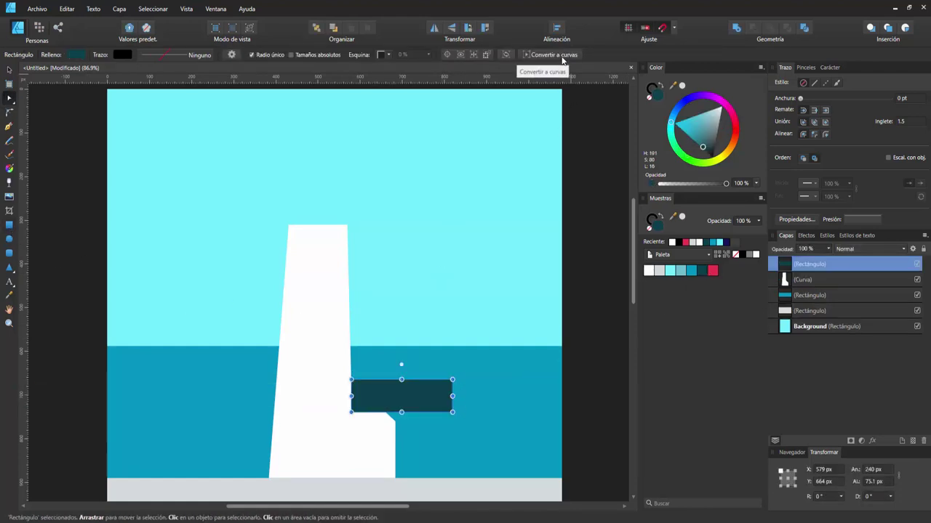
left_click(556, 56)
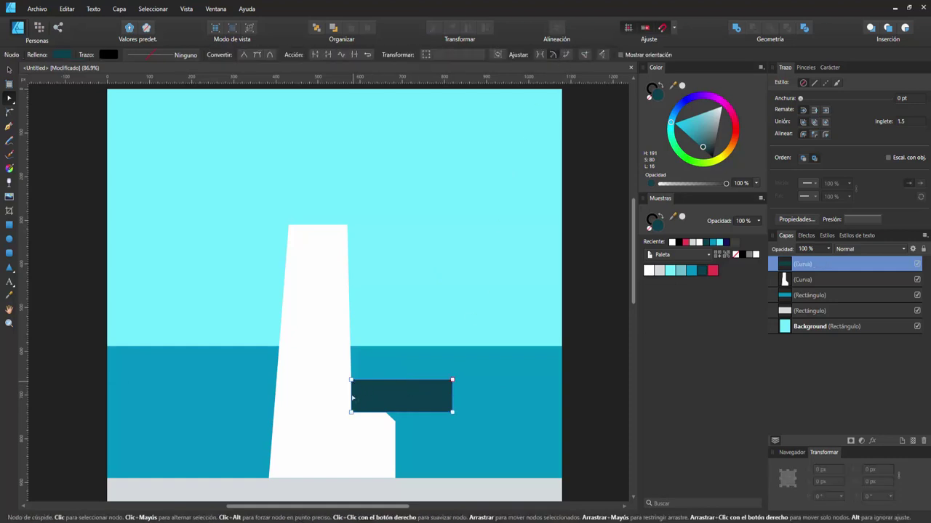
Drag the dark teal shape's nodes into a slanted parallelogram jutting from the ledge.
left_click_drag(351, 412, 400, 421)
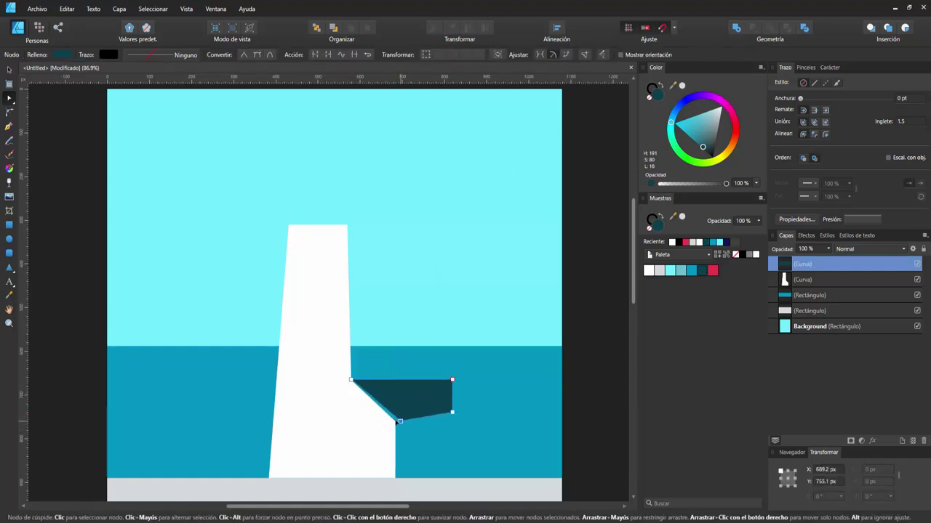
scroll(391, 465, "up", 1)
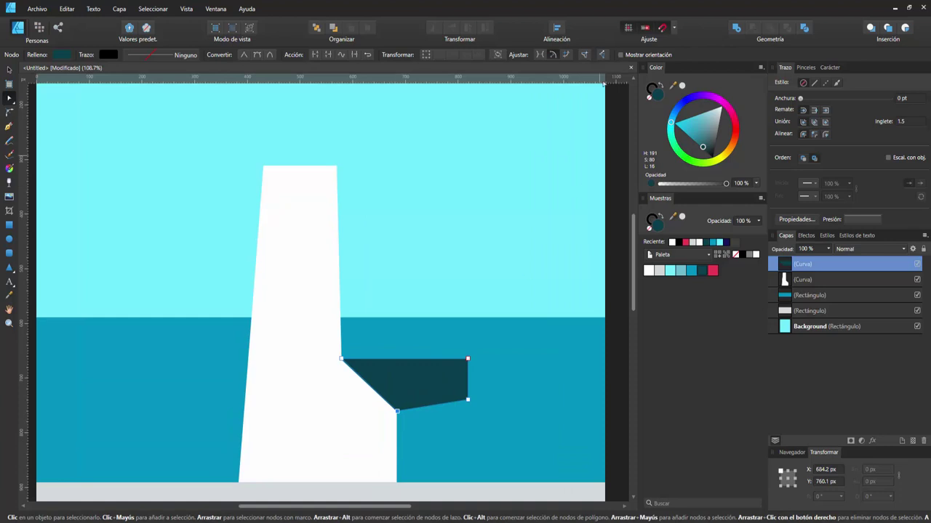
left_click_drag(341, 358, 349, 364)
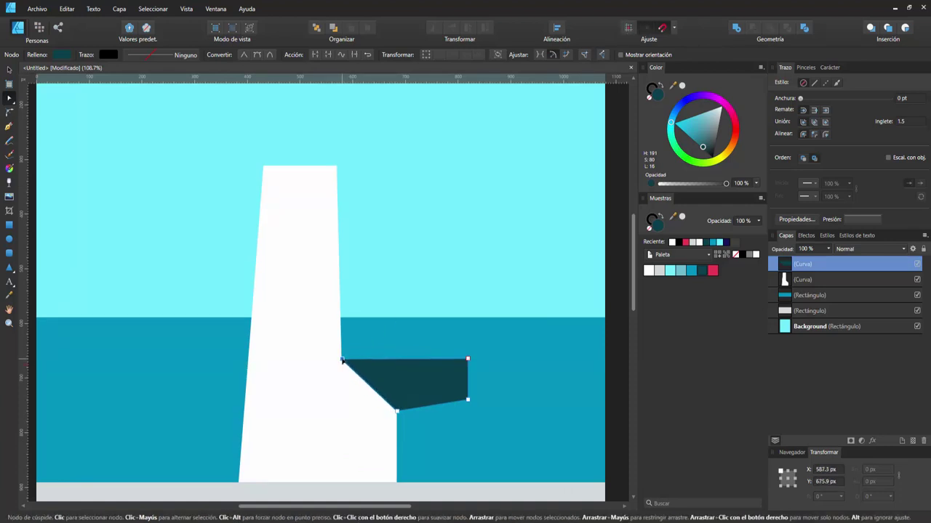
left_click_drag(397, 411, 397, 412)
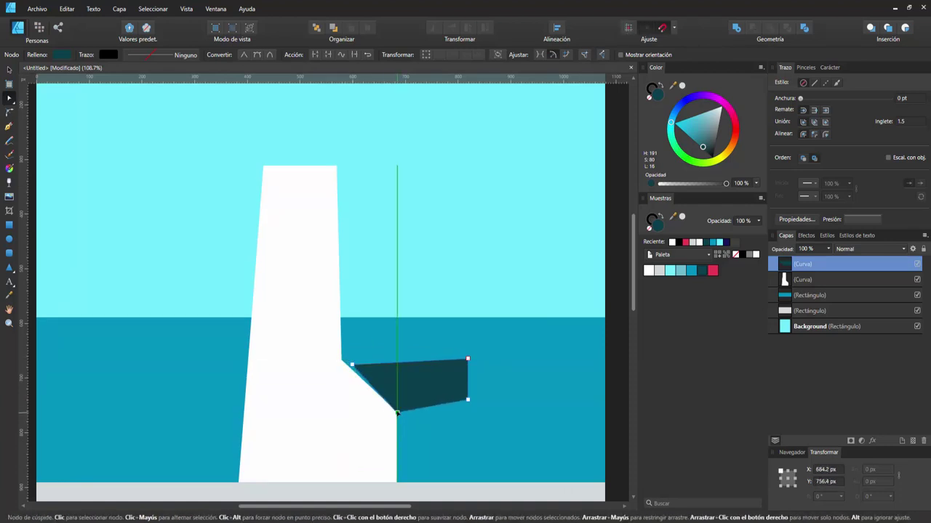
key("ctrl+z")
key("ctrl+z")
key("ctrl+z")
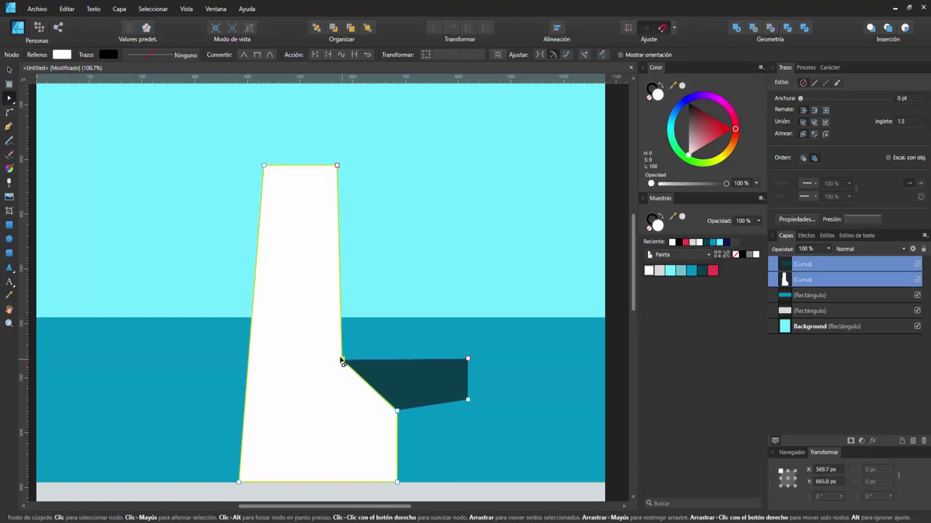
left_click(397, 412)
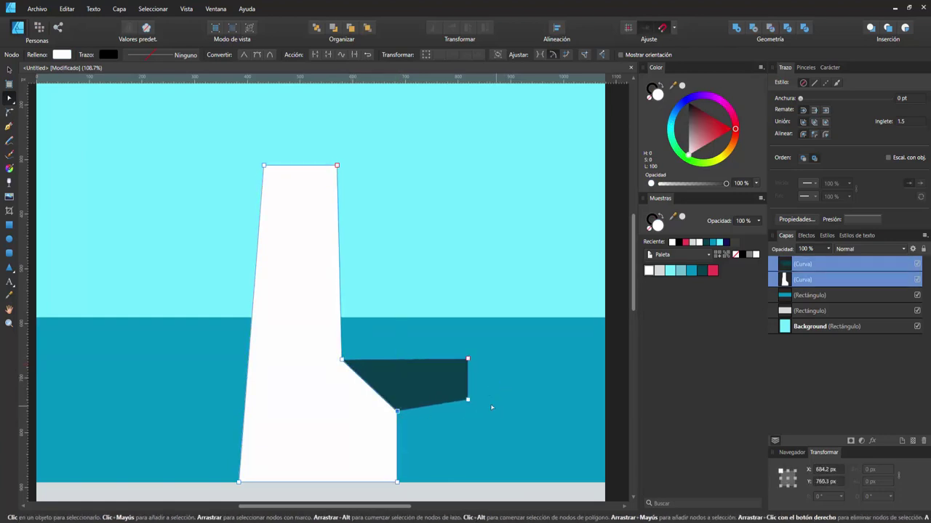
left_click_drag(468, 399, 468, 411)
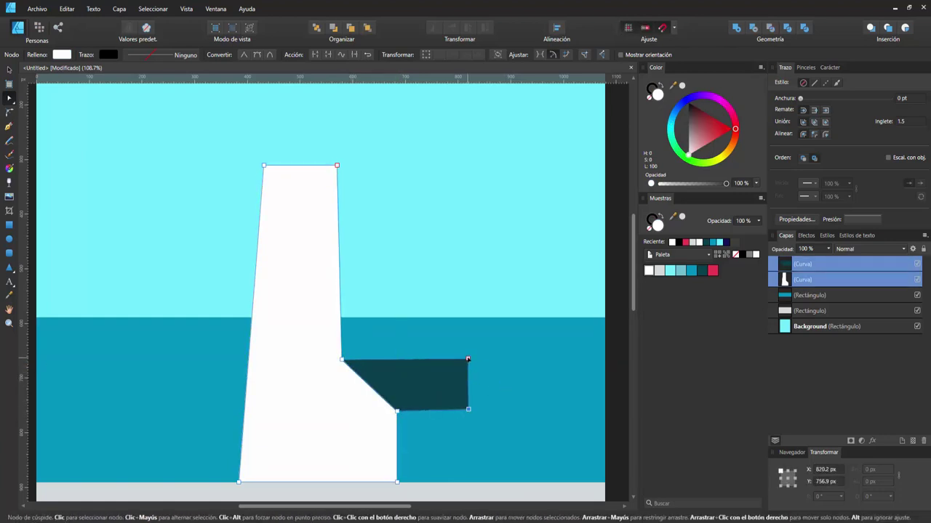
left_click_drag(467, 358, 426, 360)
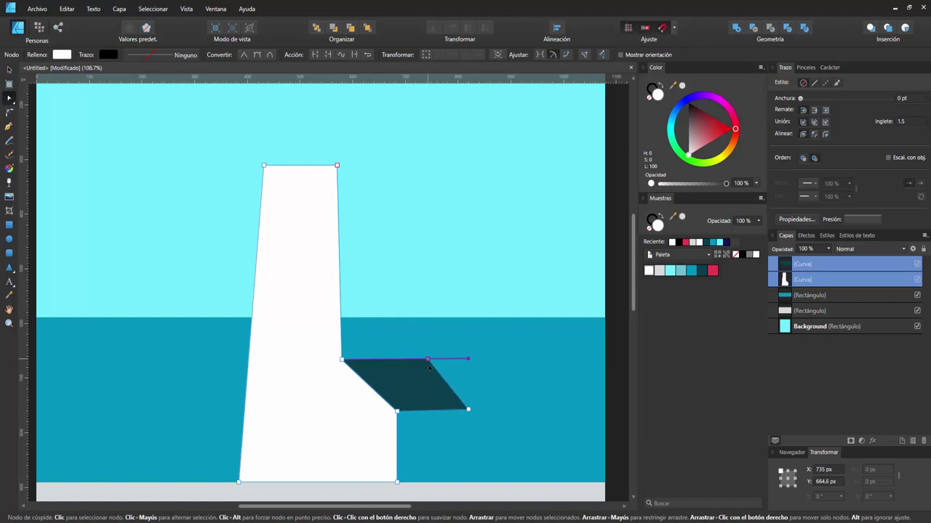
left_click_drag(416, 368, 424, 370)
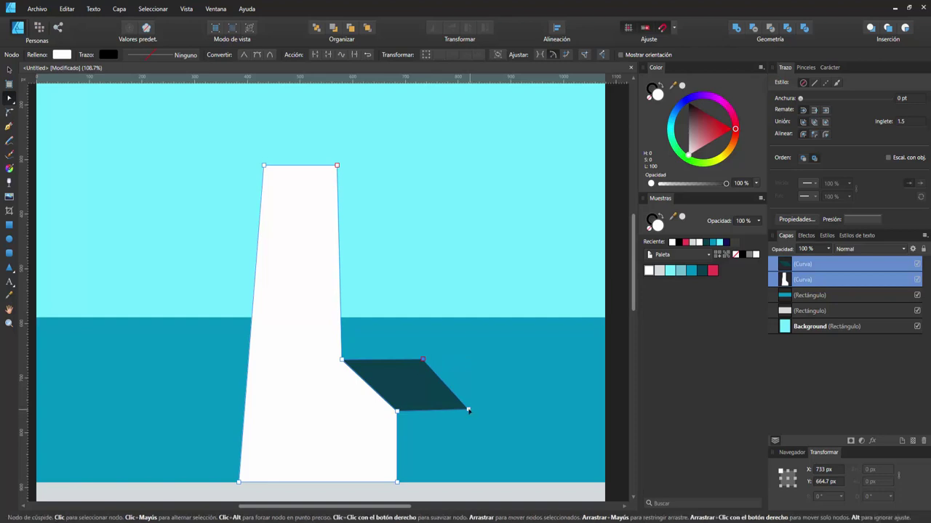
key("Escape")
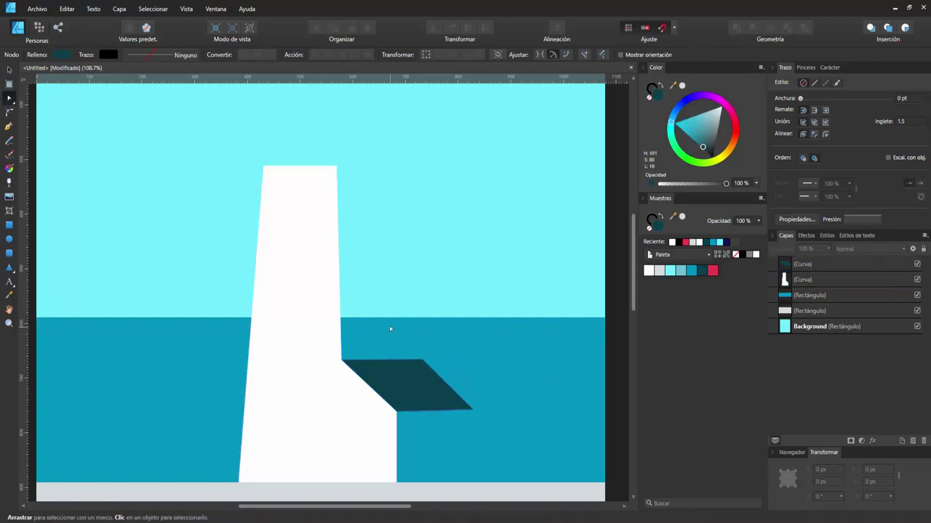
Draw a light grey block under the roof and align the roof's top-right corner with it.
left_click(10, 226)
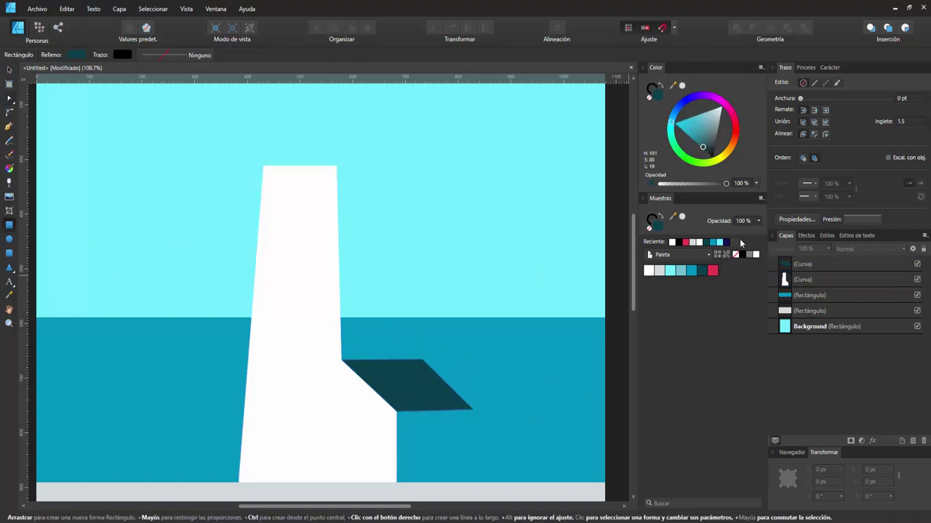
left_click(659, 271)
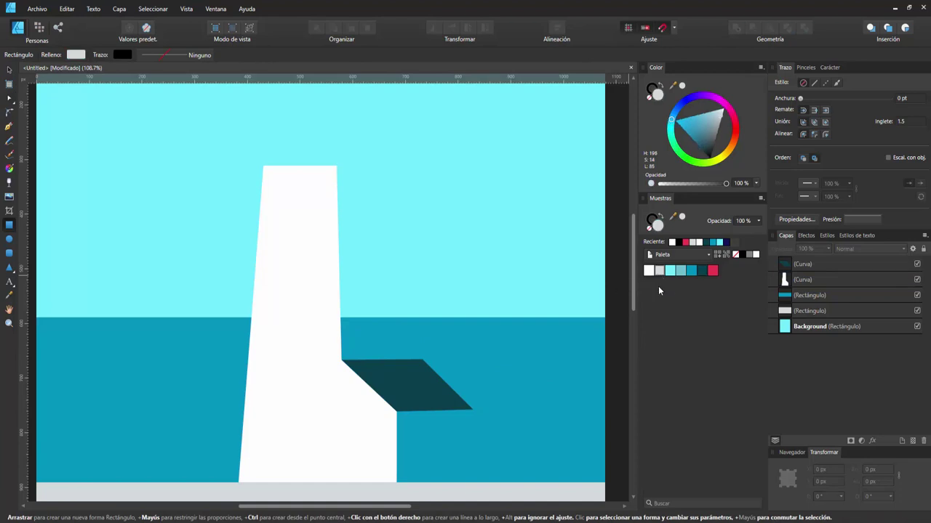
mouse_move(401, 490)
left_mouse_down()
mouse_move(478, 409)
mouse_move(483, 420)
mouse_move(480, 411)
left_mouse_up()
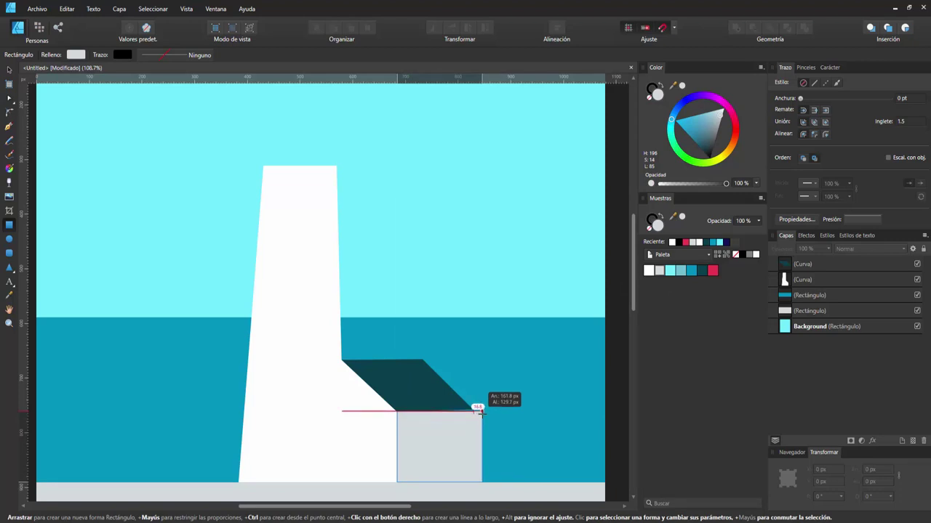
key("a")
left_click(440, 395)
scroll(452, 443, "up", 2)
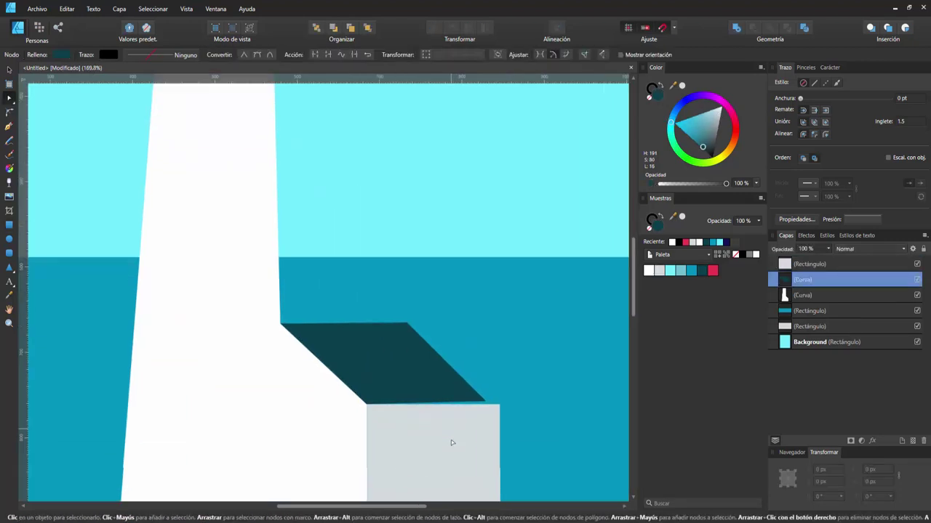
scroll(452, 443, "down", 3)
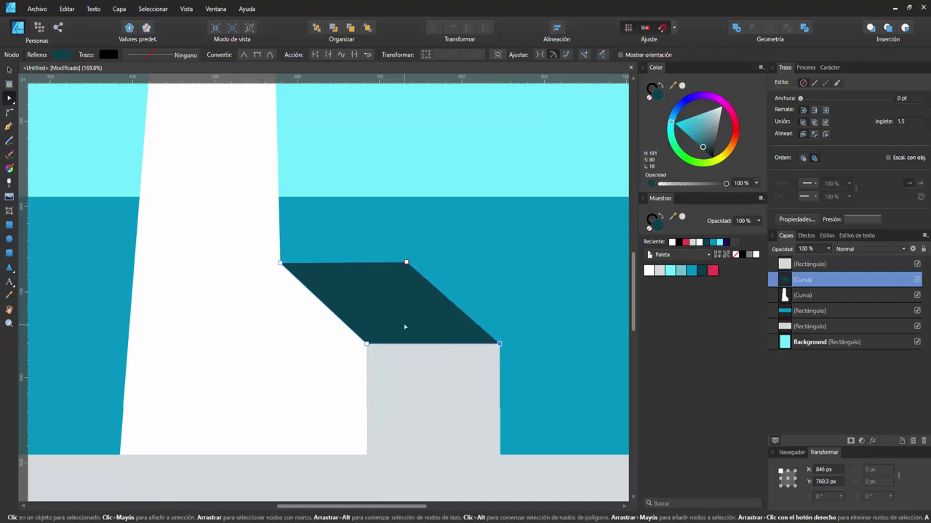
mouse_move(406, 262)
left_mouse_down()
mouse_move(373, 268)
mouse_move(415, 271)
mouse_move(402, 261)
left_mouse_up()
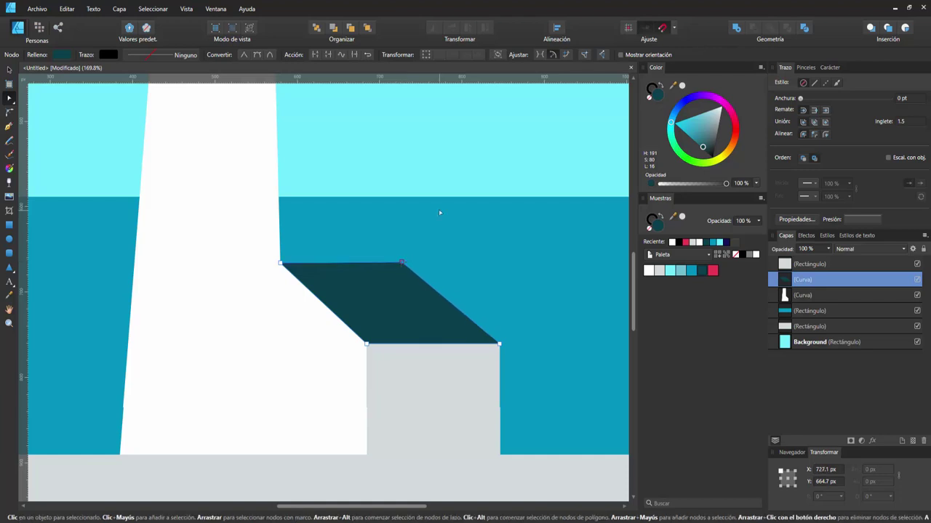
Stretch the grey block down so it reaches the shore.
scroll(439, 210, "down", 3)
left_click(361, 208)
key("ctrl+d")
scroll(424, 335, "up", 2)
left_click(424, 335)
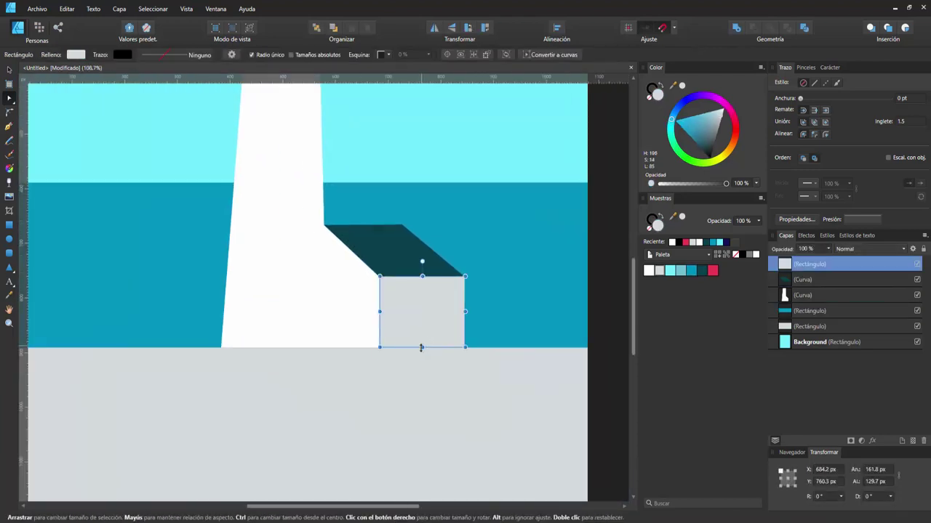
left_click_drag(422, 347, 424, 349)
key("ctrl+d")
scroll(302, 255, "up", 3)
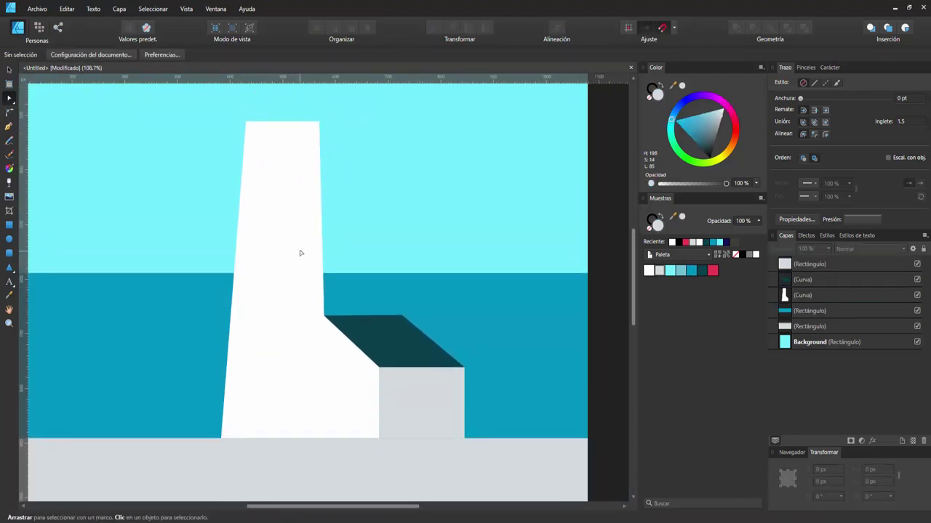
left_click(8, 225)
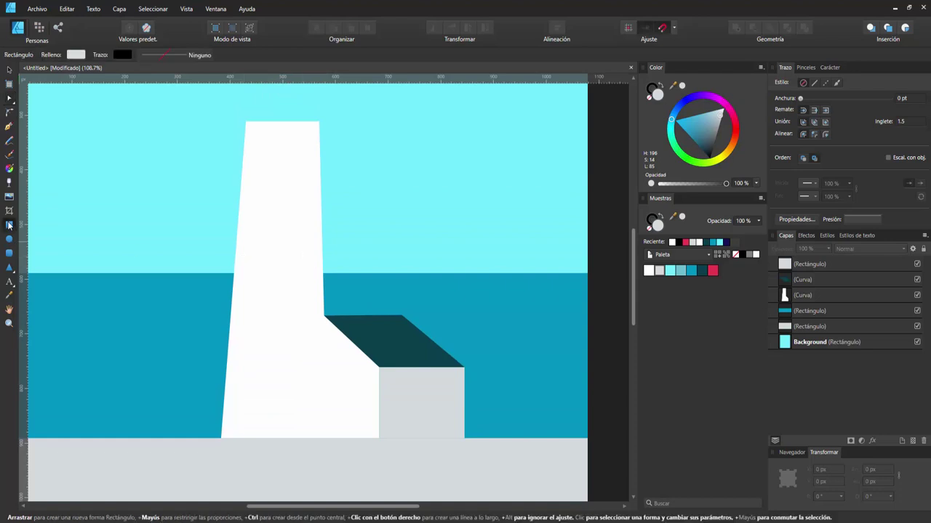
Draw a red band across the tower at the waterline and convert it to curves.
left_click(713, 272)
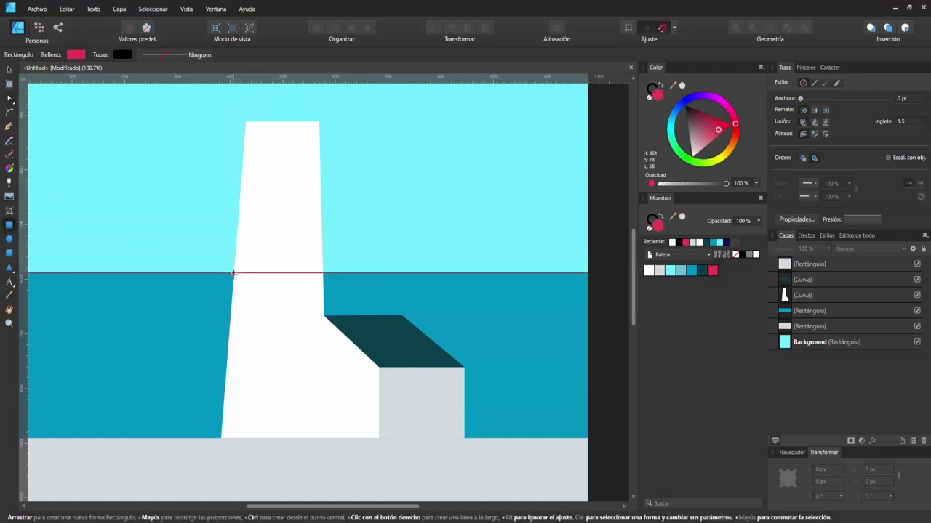
left_click_drag(232, 275, 320, 315)
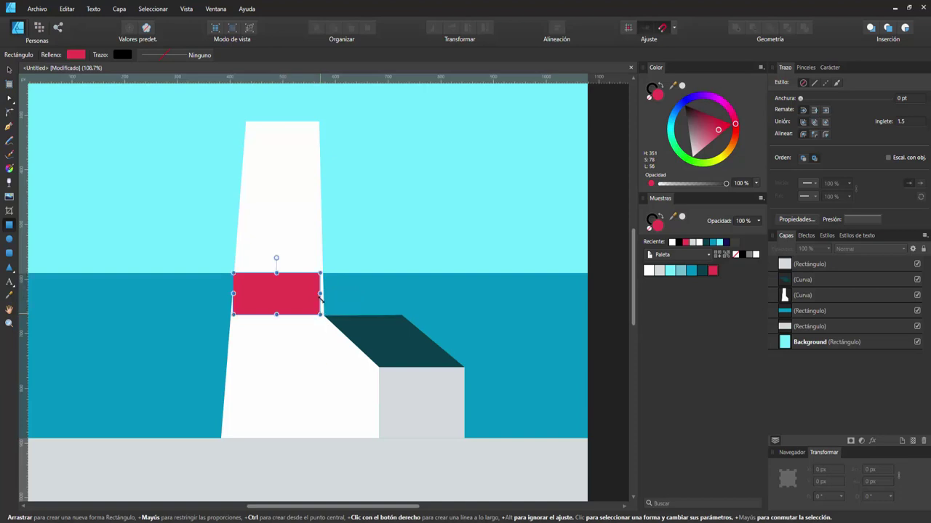
scroll(321, 294, "up", 2, "ctrl")
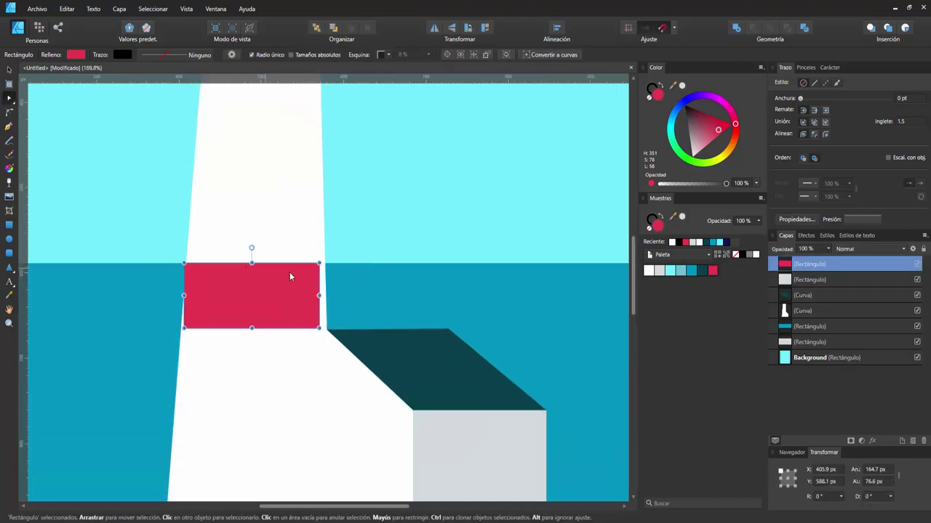
left_click(9, 70)
left_click(550, 55)
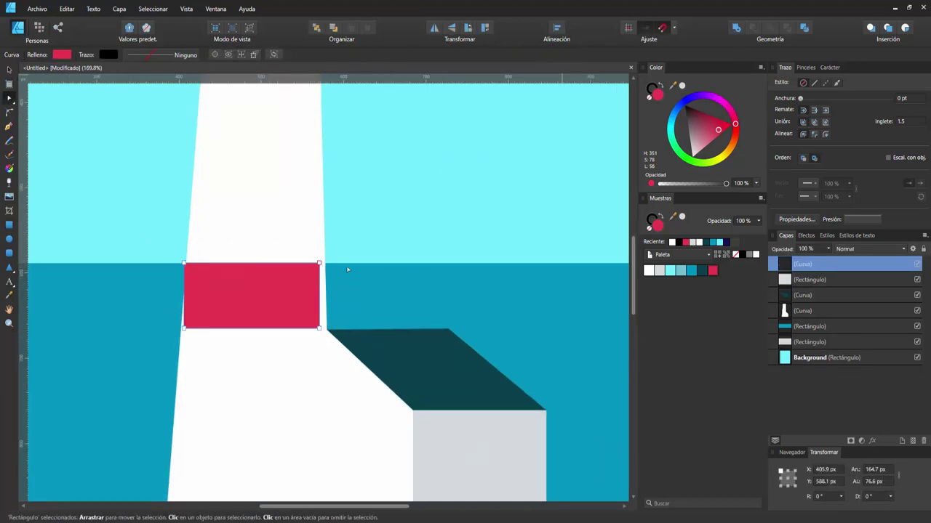
key("a")
Move the red band's corner nodes onto the tower's tapered left and right edges.
left_click_drag(319, 263, 326, 264)
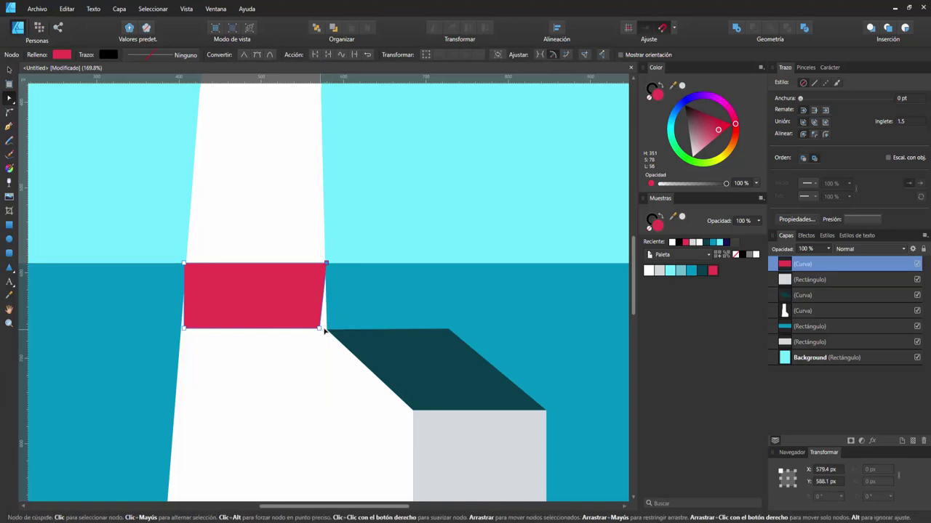
mouse_move(320, 328)
left_mouse_down()
mouse_move(332, 337)
mouse_move(326, 328)
left_mouse_up()
left_click_drag(183, 328, 180, 328)
left_click(156, 338)
scroll(164, 337, "up", 5)
left_click(166, 326)
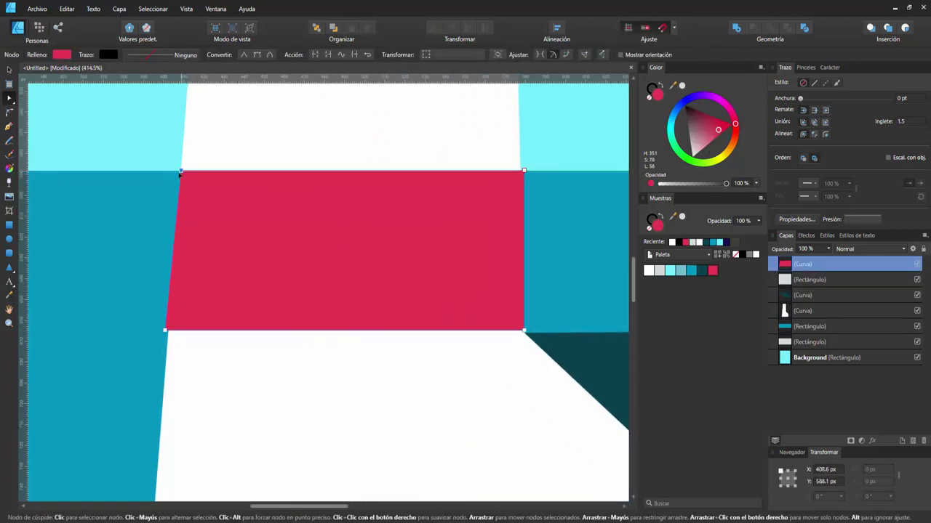
left_click(163, 173)
left_click(180, 177)
left_click_drag(180, 174, 169, 171)
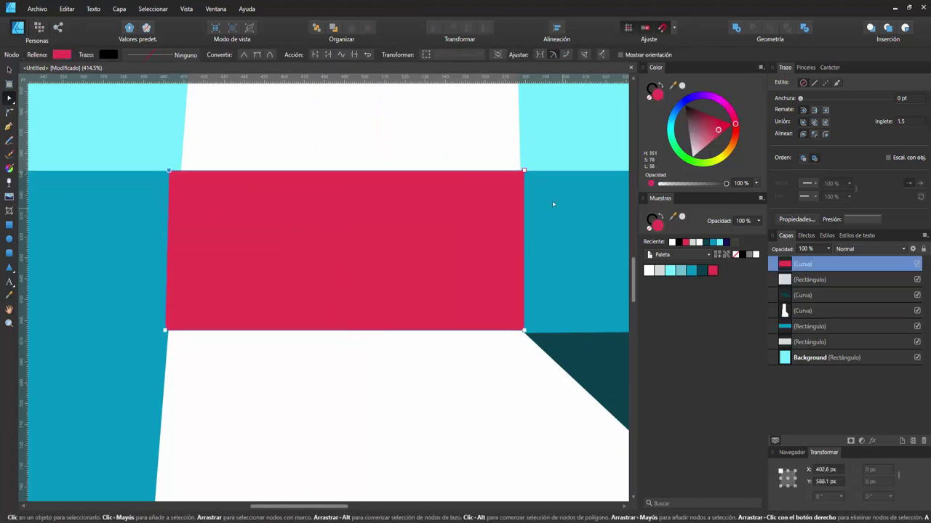
left_click_drag(524, 331, 535, 335)
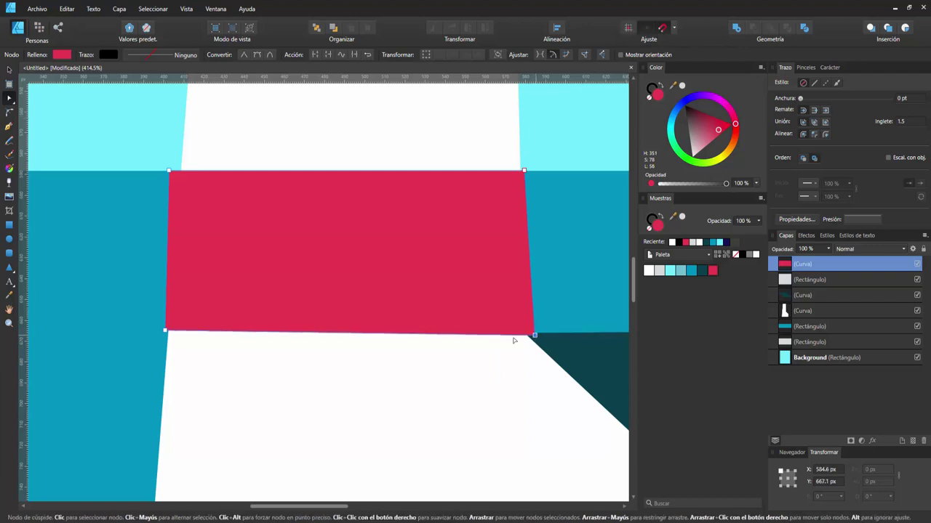
Drag the red band's layer down onto the white tower in the Layers panel.
scroll(505, 326, "down", 4)
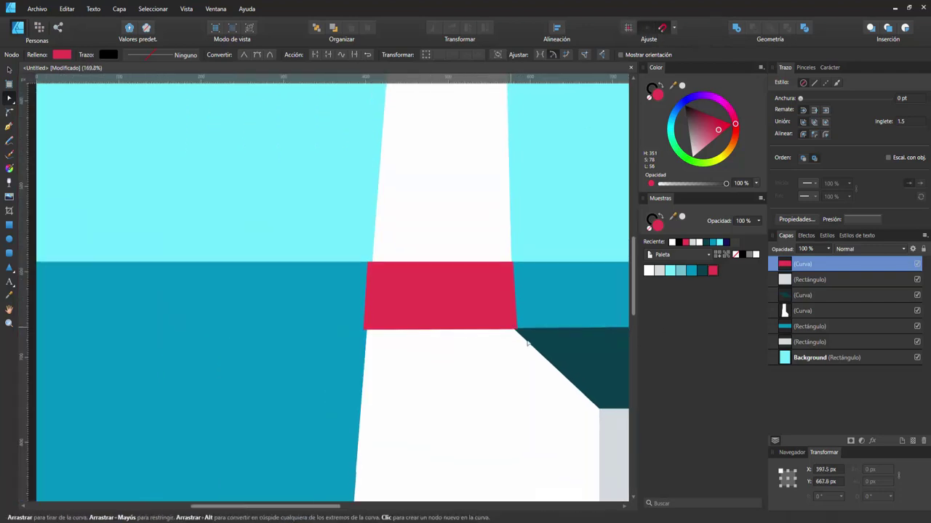
left_click_drag(545, 351, 400, 361)
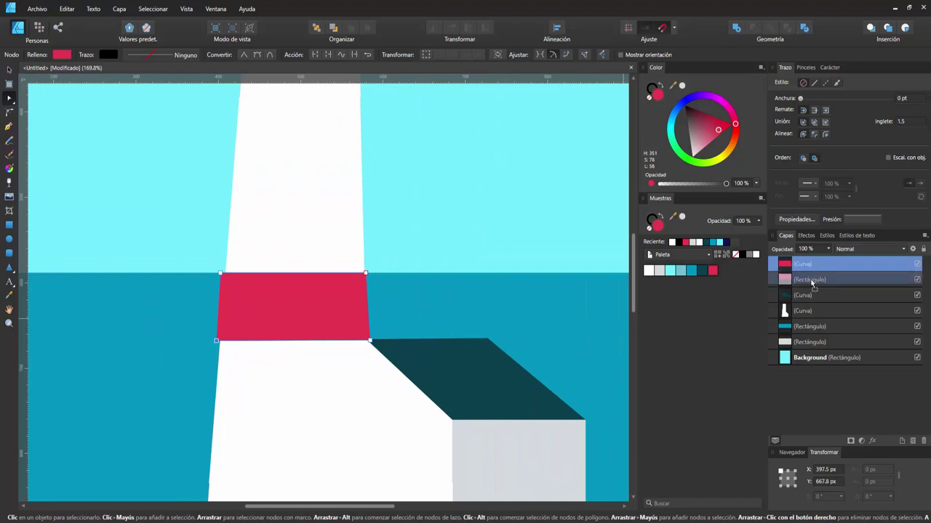
left_click_drag(806, 266, 799, 323)
Nest the red band inside the white tower layer.
left_click_drag(803, 320, 802, 318)
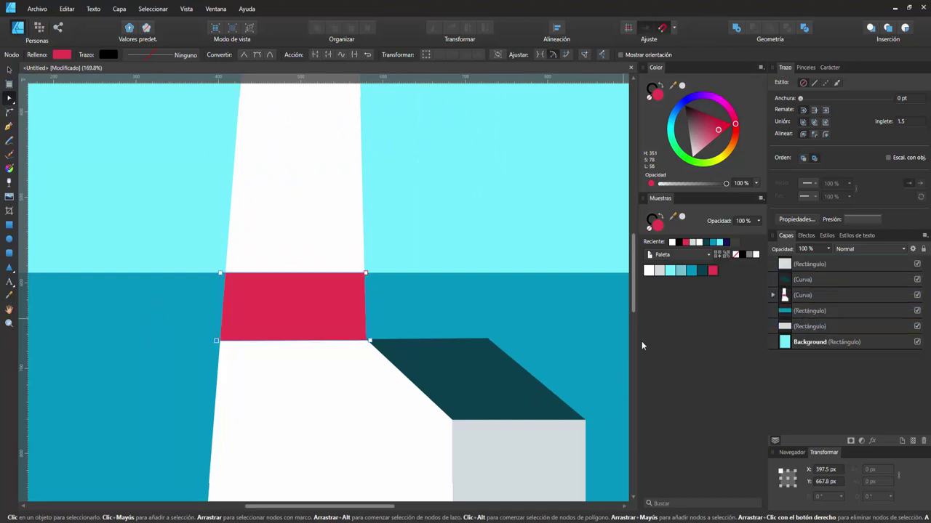
left_click(442, 308)
scroll(206, 329, "up", 3)
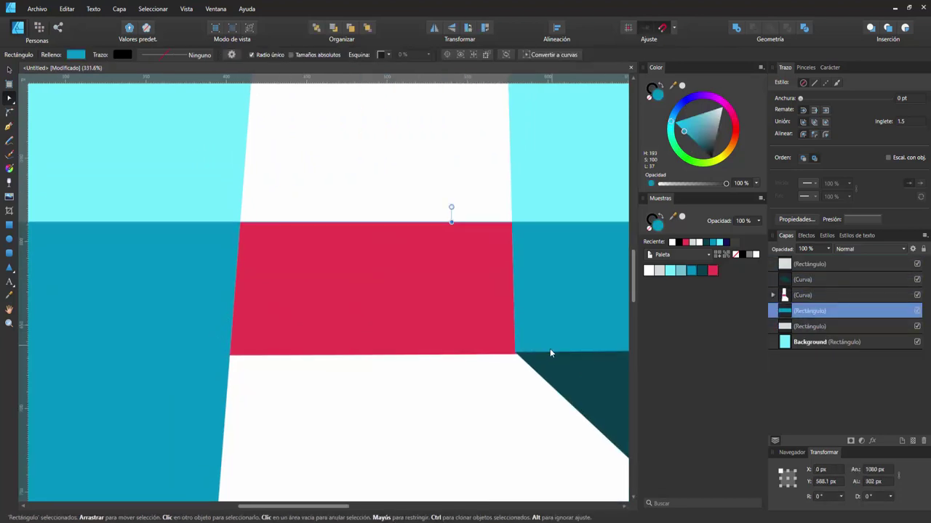
scroll(550, 354, "down", 2)
scroll(555, 304, "down", 2)
scroll(417, 320, "down", 2)
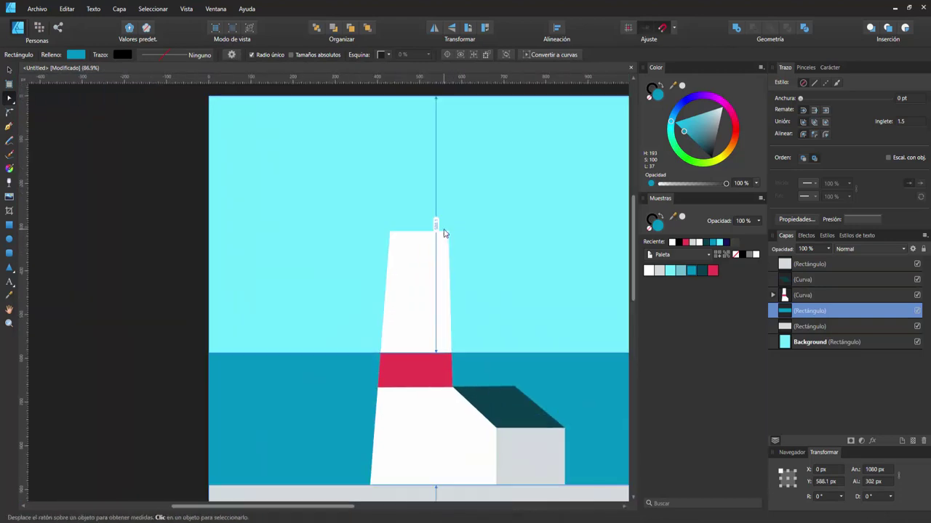
scroll(501, 326, "down", 2)
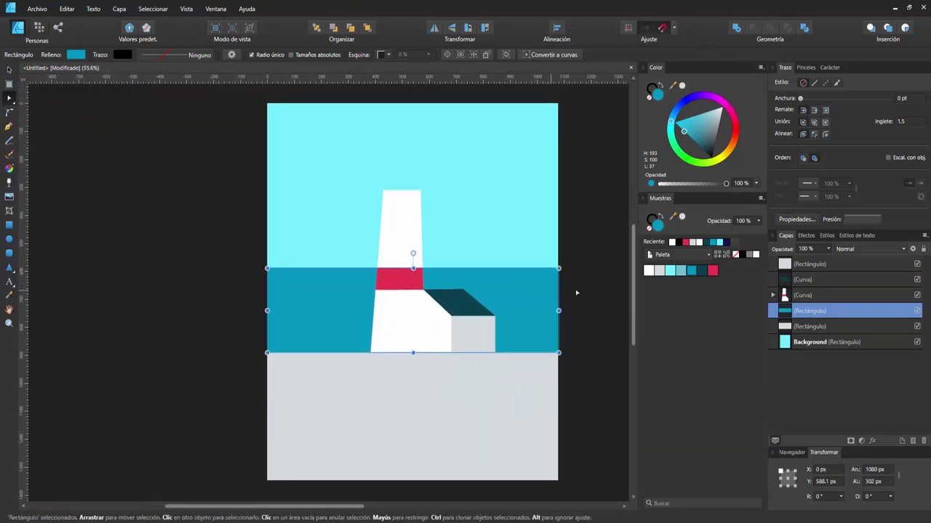
Lower the grey shore's top edge and move the tower, annex and sea down onto it.
left_click(546, 387)
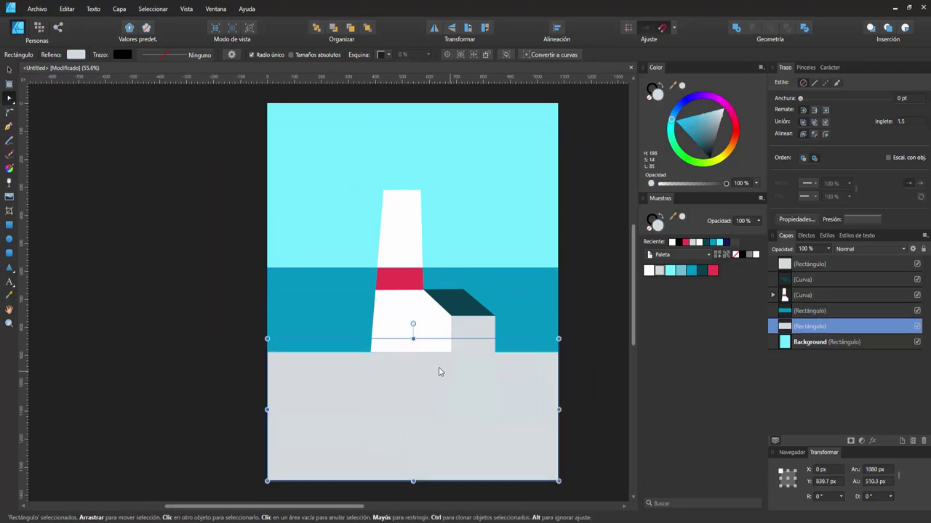
left_click_drag(412, 352, 412, 360)
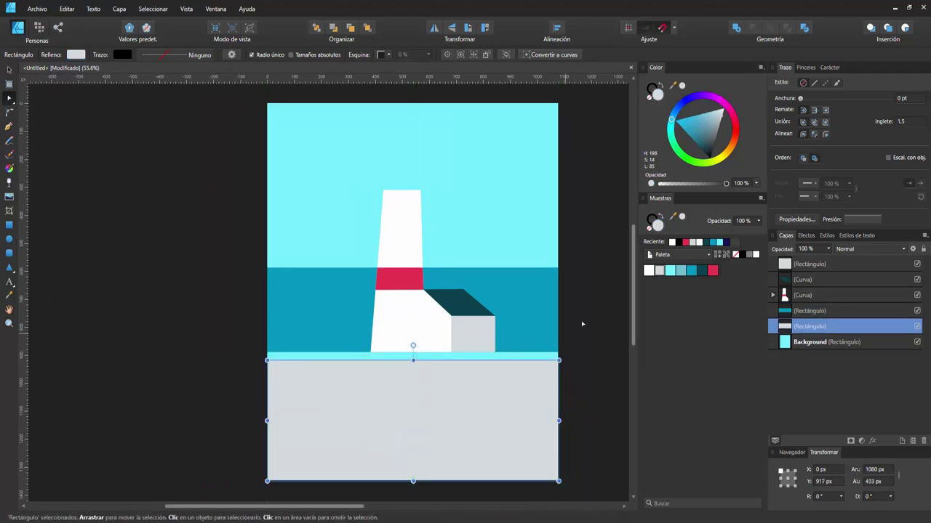
left_click_drag(586, 163, 237, 357)
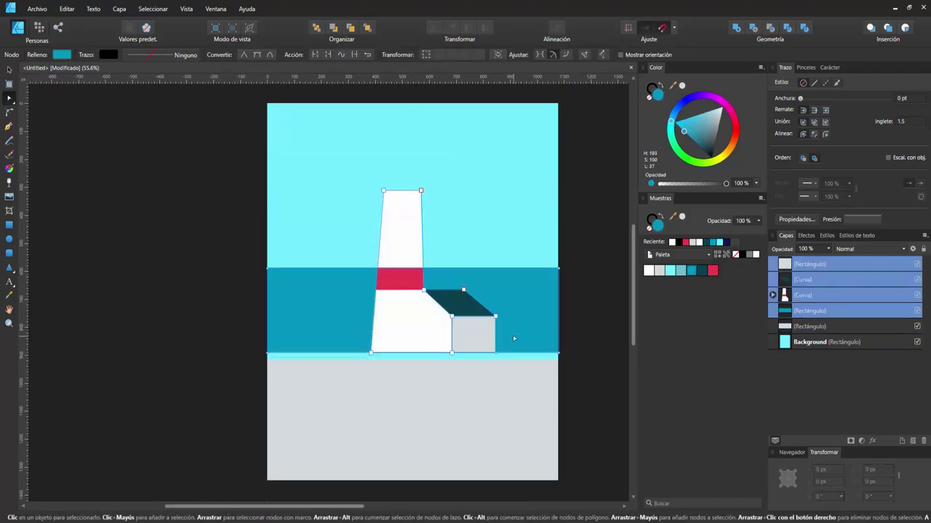
left_click_drag(514, 336, 515, 342)
left_click(568, 301)
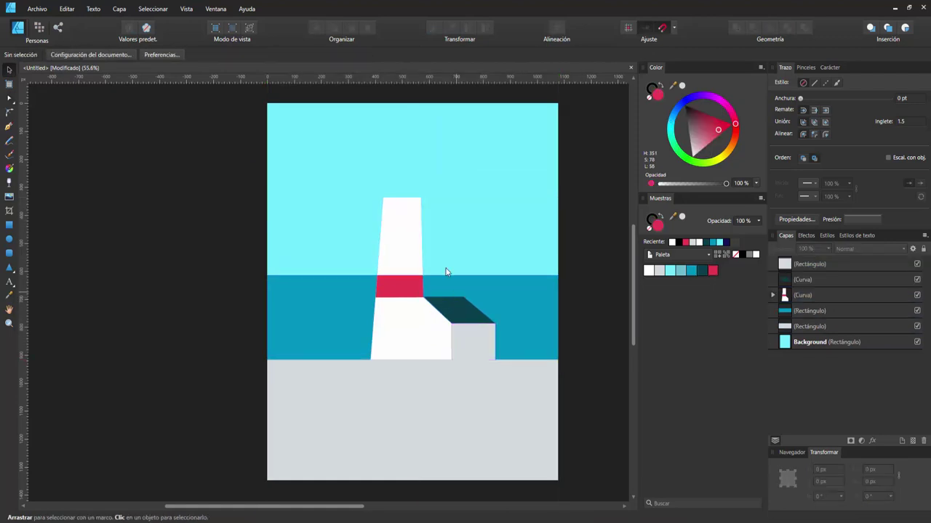
scroll(395, 239, "up", 2)
Widen the tower top on its left and enlarge the red band inside the tower.
left_click(393, 243)
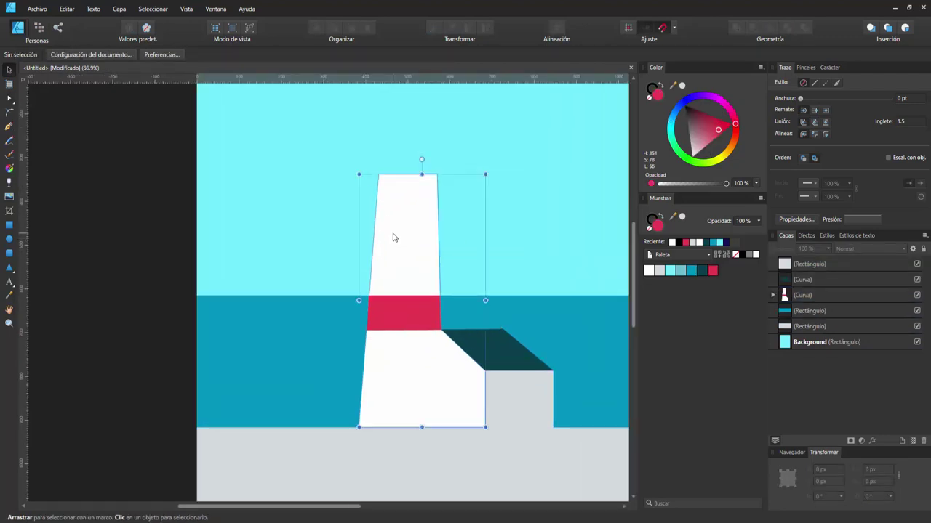
key("a")
left_click_drag(376, 175, 373, 174)
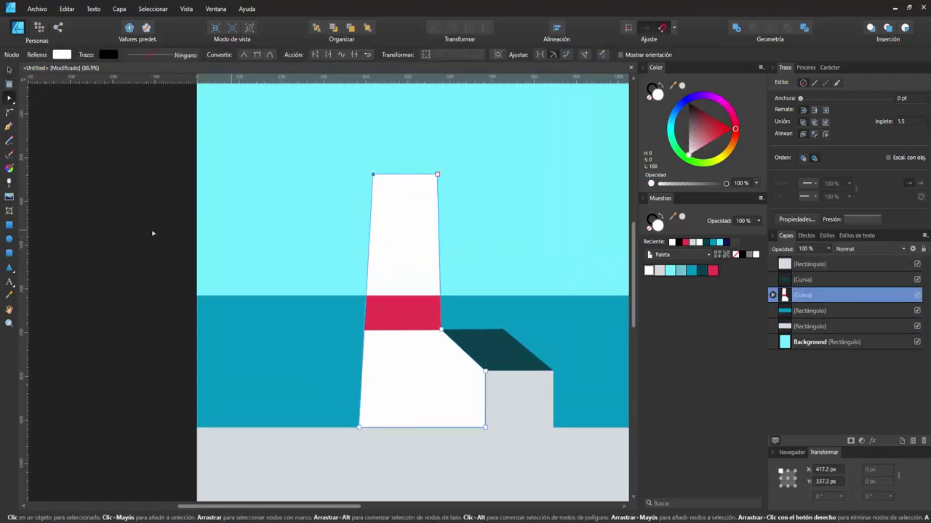
left_click(402, 313)
left_click(770, 297)
left_click(772, 295)
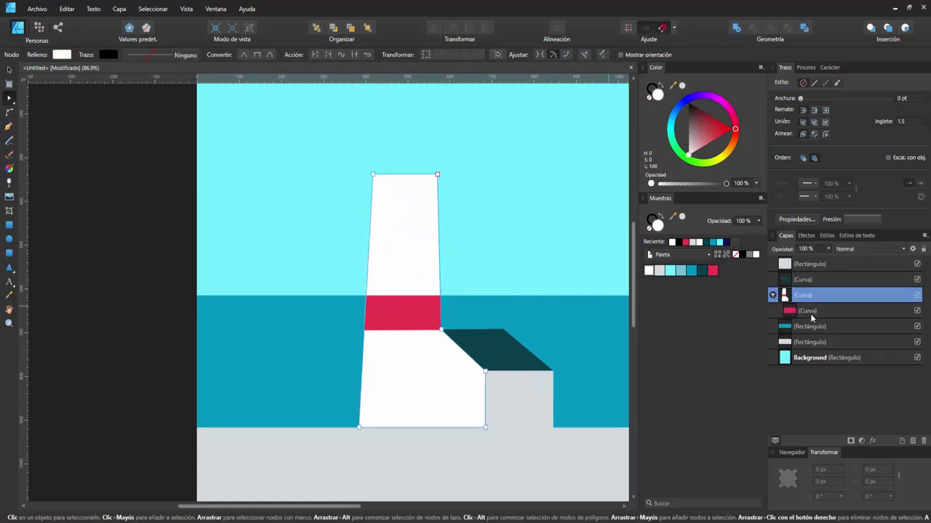
left_click(807, 310)
key("v")
left_click_drag(362, 293, 394, 250)
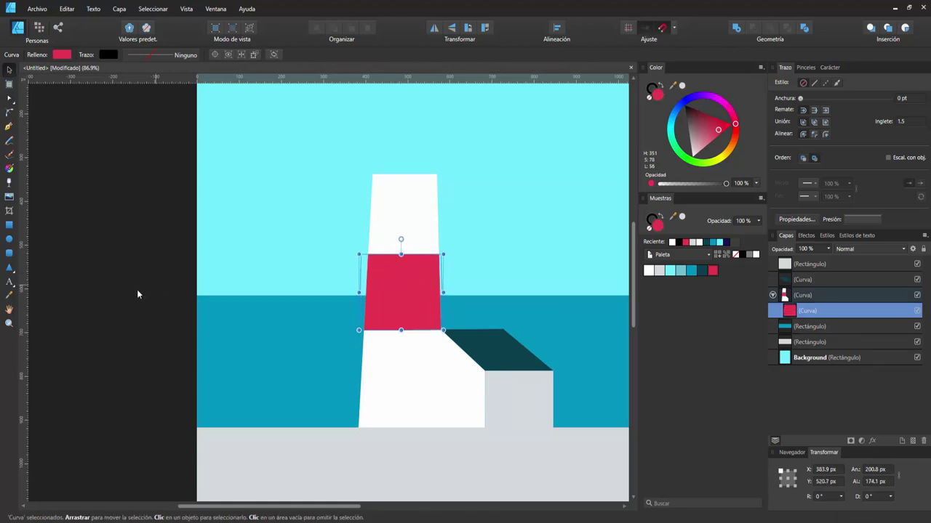
Raise the sea band's top edge level with the red band's top.
left_click(218, 306)
left_click_drag(424, 296, 419, 248)
left_click(128, 284)
scroll(327, 299, "right", 3)
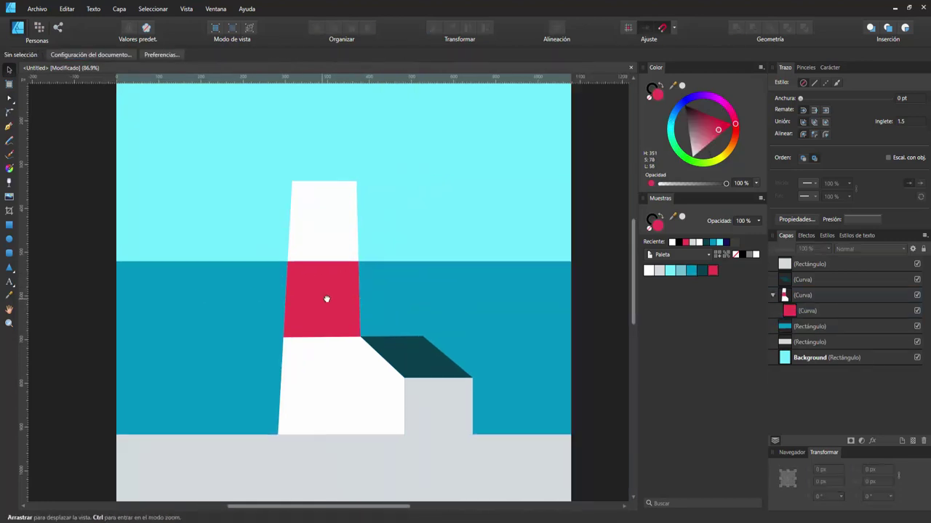
left_click_drag(327, 299, 338, 313)
key("a")
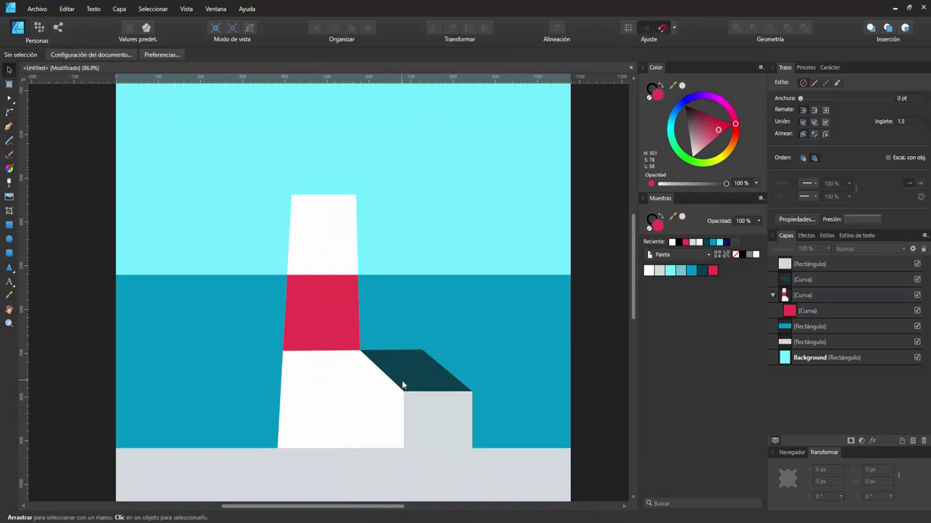
left_click(405, 388)
Lower the grey wall's top and pull the tower's lower-right corners in to meet it.
left_click(416, 406)
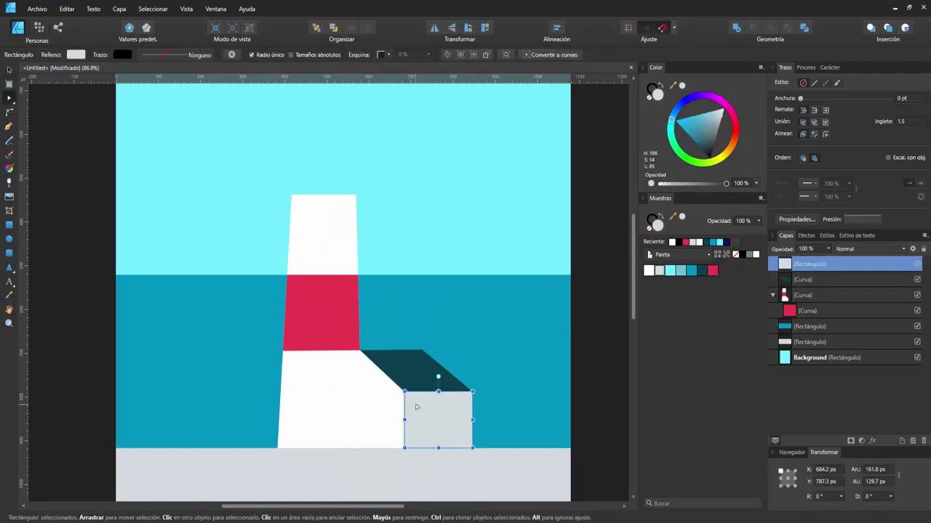
left_click_drag(437, 393, 437, 401)
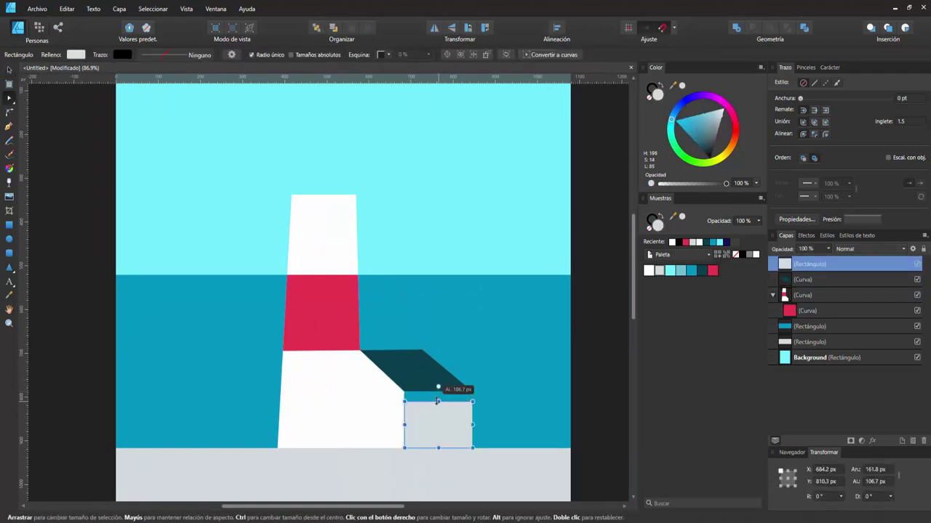
left_click(357, 405)
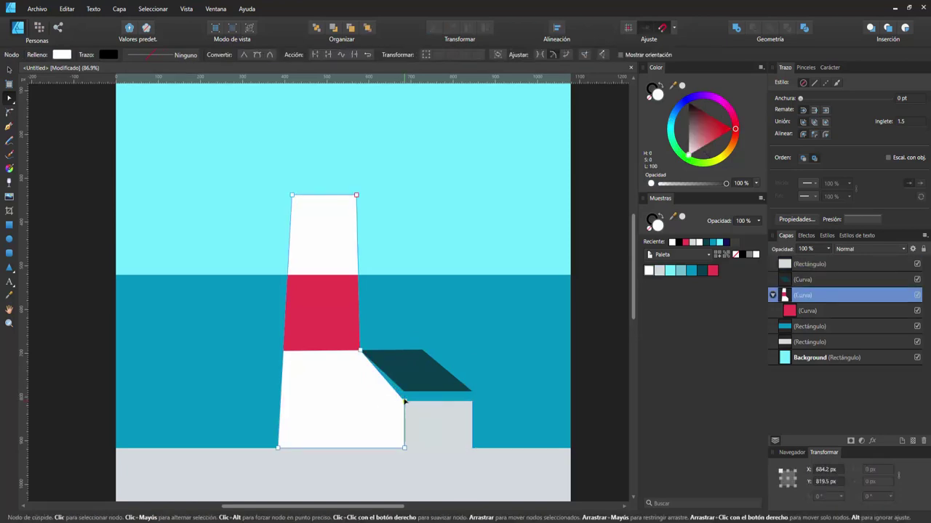
mouse_move(360, 351)
left_mouse_down()
mouse_move(361, 368)
mouse_move(359, 360)
left_mouse_up()
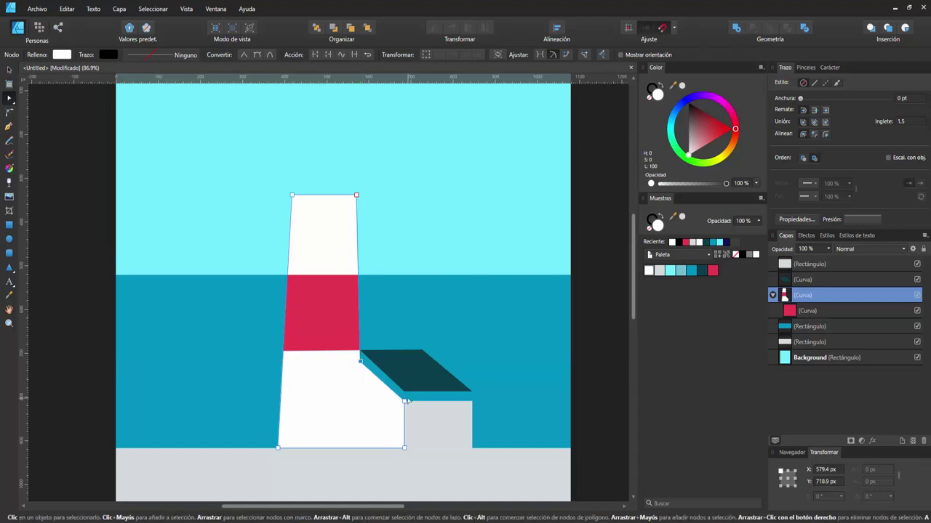
left_click(404, 400)
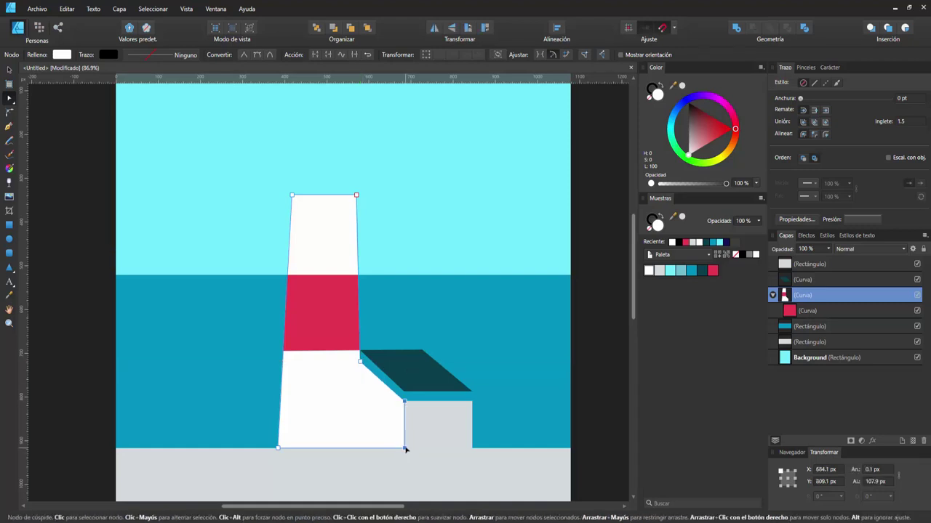
left_click(404, 448, "shift")
left_click_drag(404, 447, 392, 449)
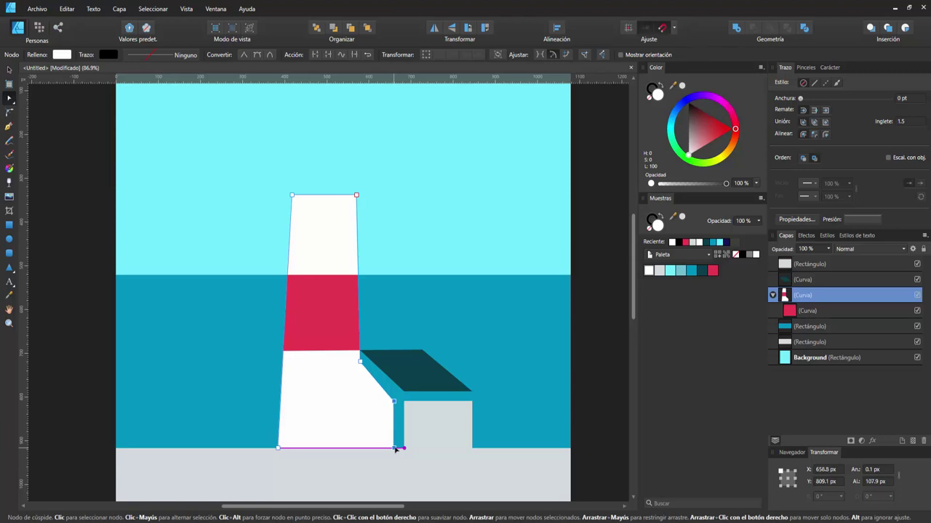
Move the dark roof behind the tower and extend its top-right corner over the grey building.
left_click(415, 439)
key("v")
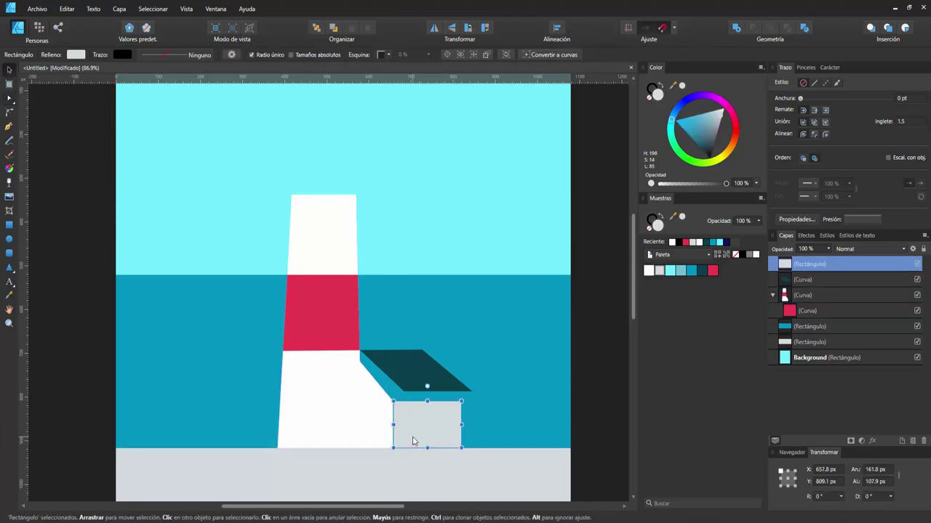
left_click_drag(412, 370, 401, 379)
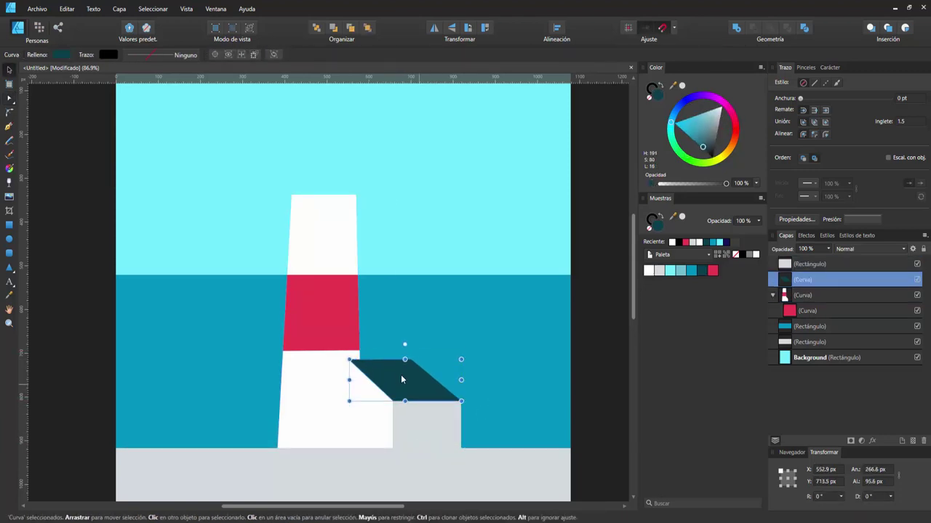
scroll(401, 379, "up", 1)
key("ctrl+[")
key("a")
left_click_drag(337, 357, 342, 361)
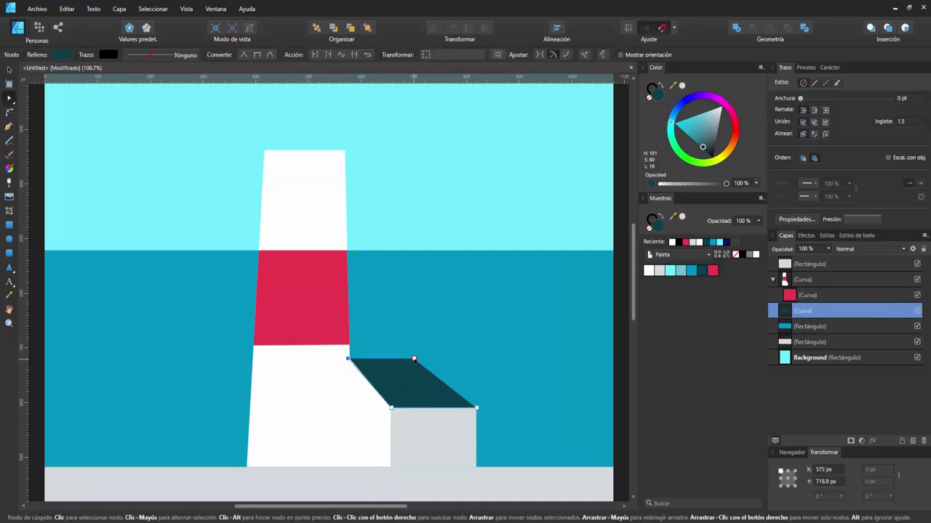
left_click_drag(414, 358, 434, 358)
left_click(489, 389)
scroll(495, 392, "down", 2)
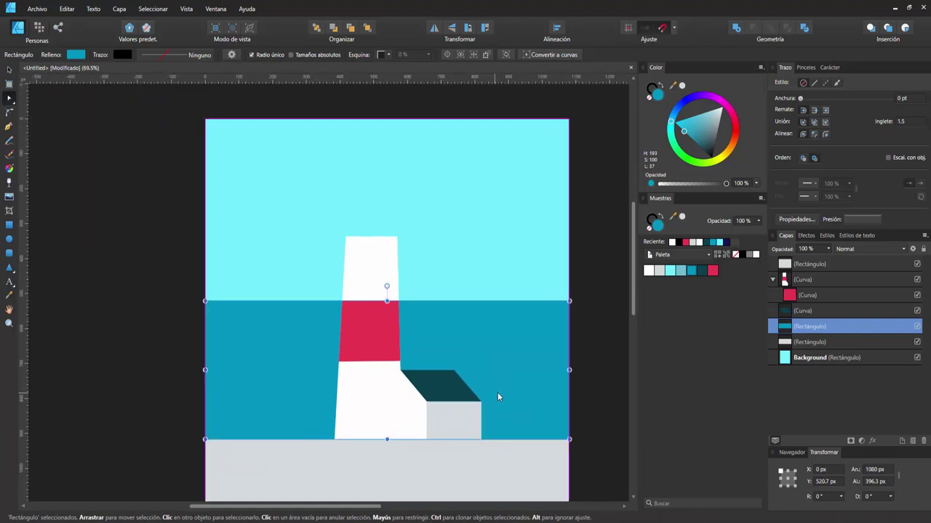
left_click(822, 266)
Pull the tower's top-right node slightly inward to taper the top.
left_click(584, 365)
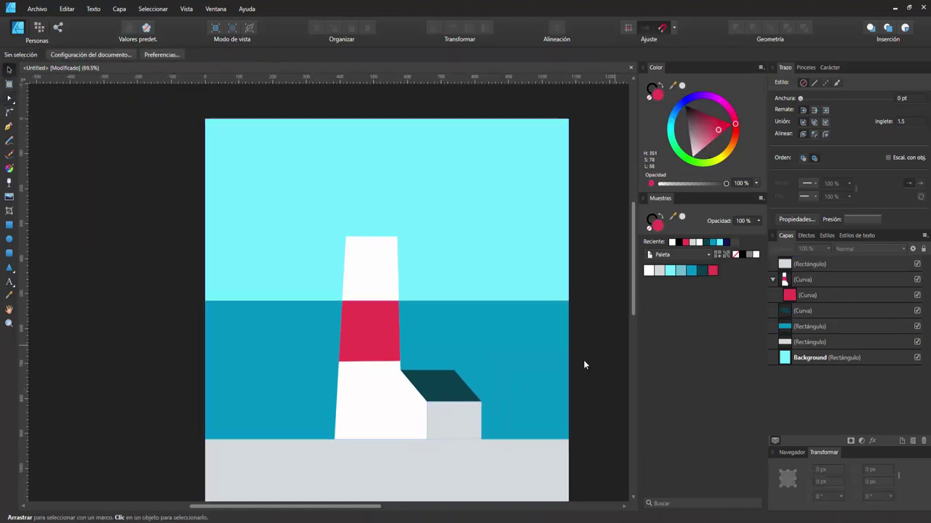
key("a")
left_click(395, 254)
left_click(393, 237)
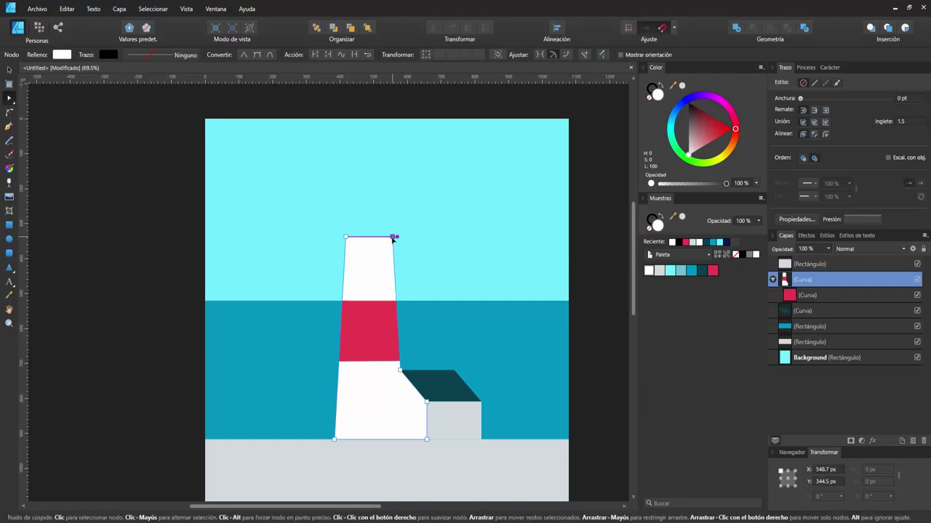
left_click_drag(393, 238, 390, 238)
key("ctrl+d")
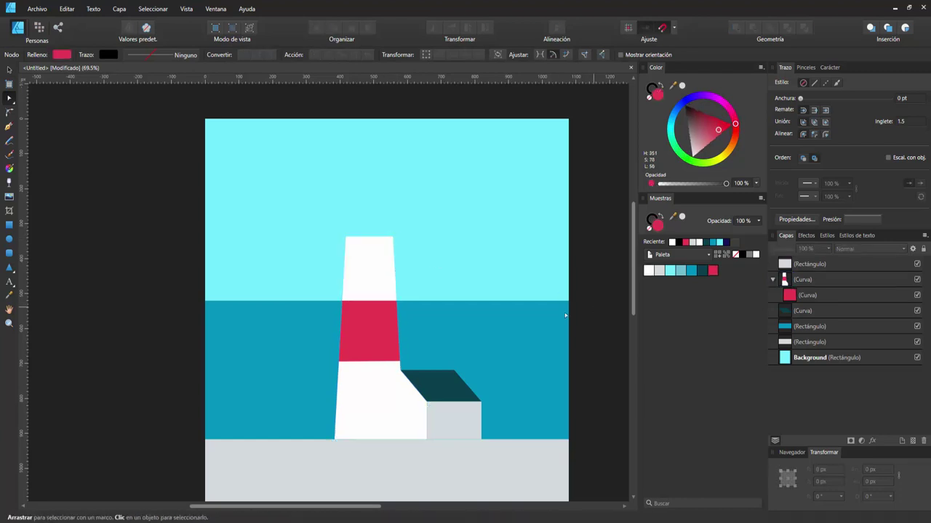
scroll(423, 267, "down", 3)
scroll(424, 268, "up", 2)
scroll(437, 305, "right", 2)
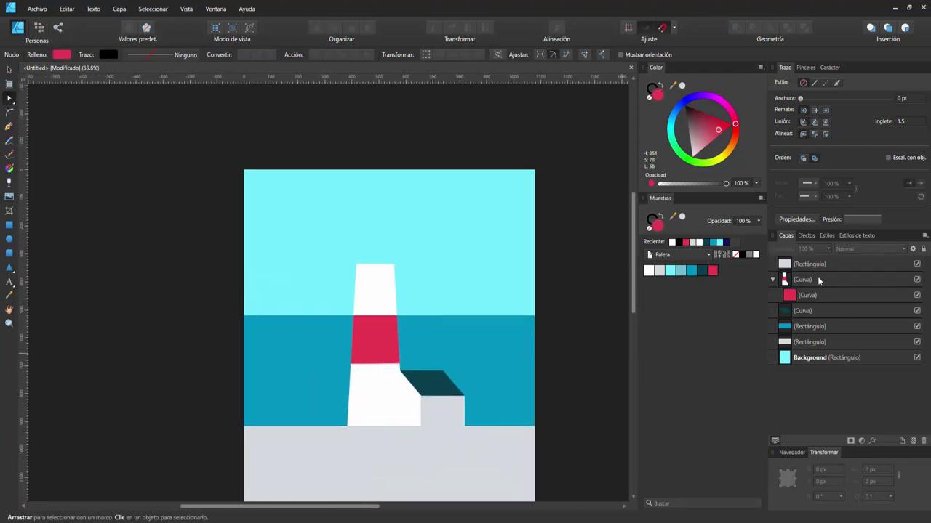
Resize the tower to 241.5 px wide, keeping its 579.7 px height.
key("v")
left_click(359, 365)
left_click_drag(347, 345, 355, 346)
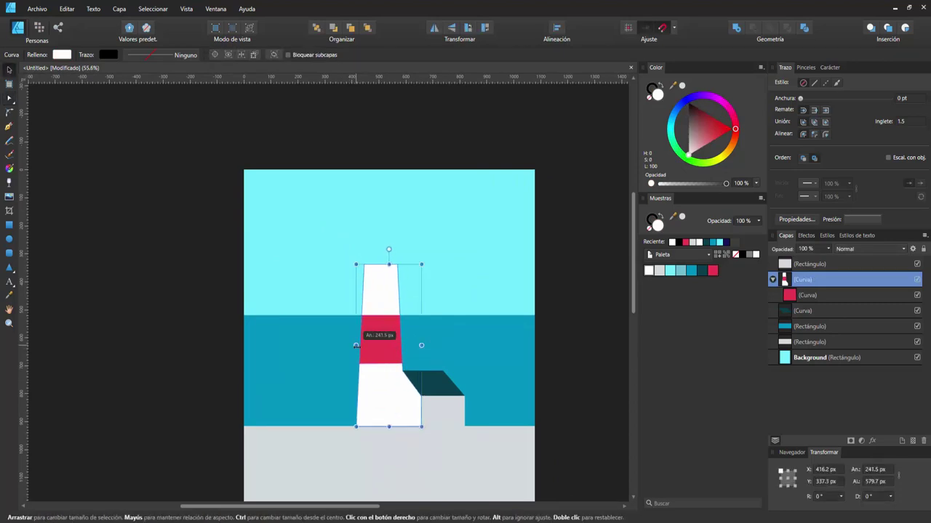
key("ctrl+d")
scroll(440, 418, "up", 2)
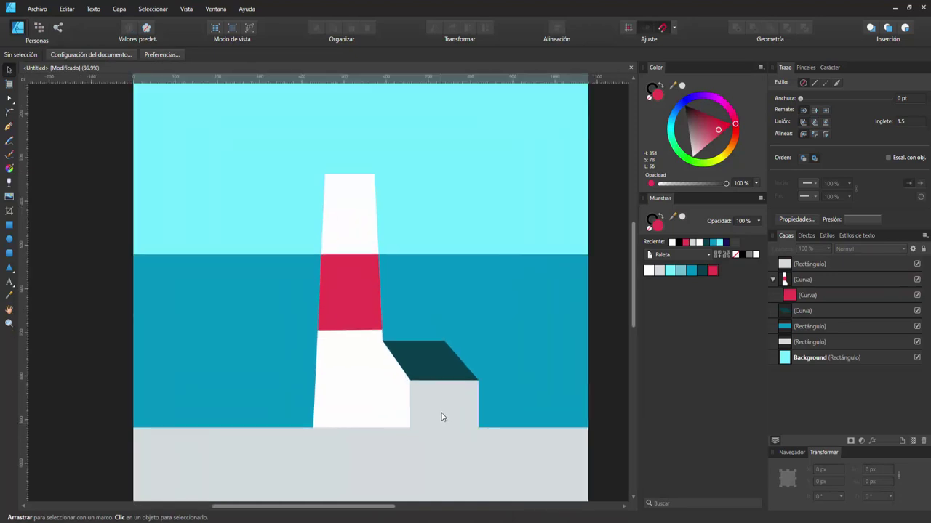
scroll(422, 313, "up", 3)
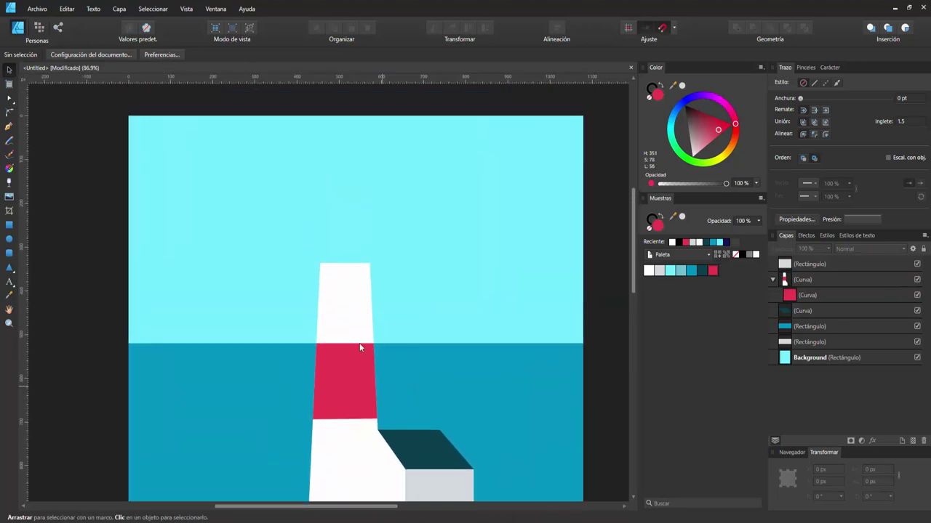
Draw a white rectangle just above the top of the tower.
scroll(329, 245, "up", 1)
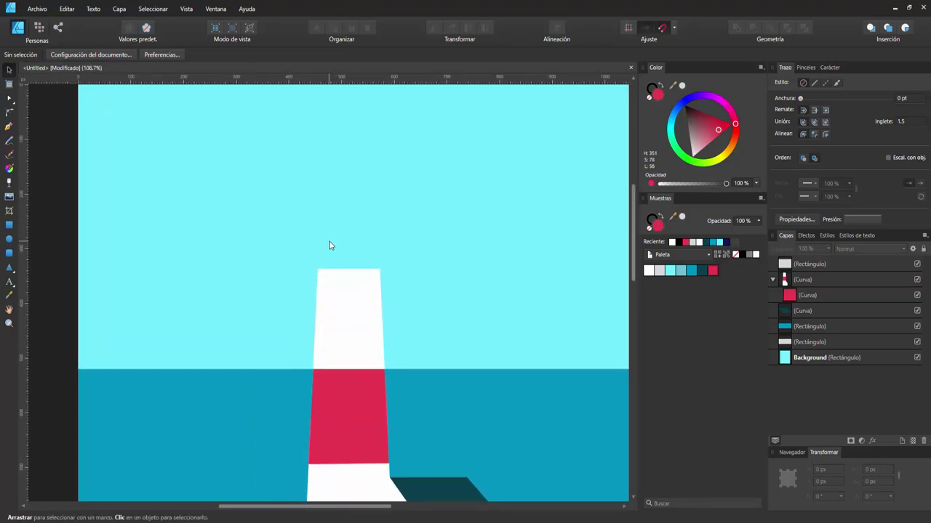
left_click(12, 226)
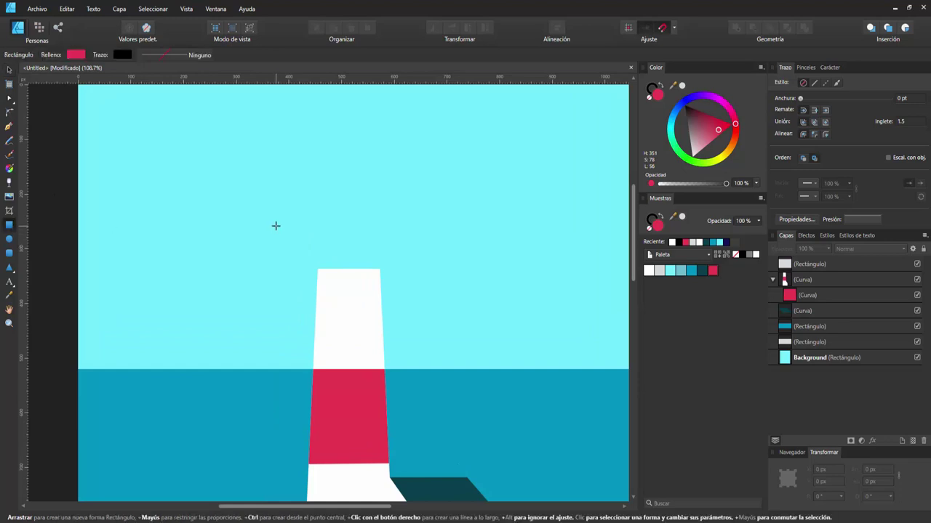
left_click(650, 271)
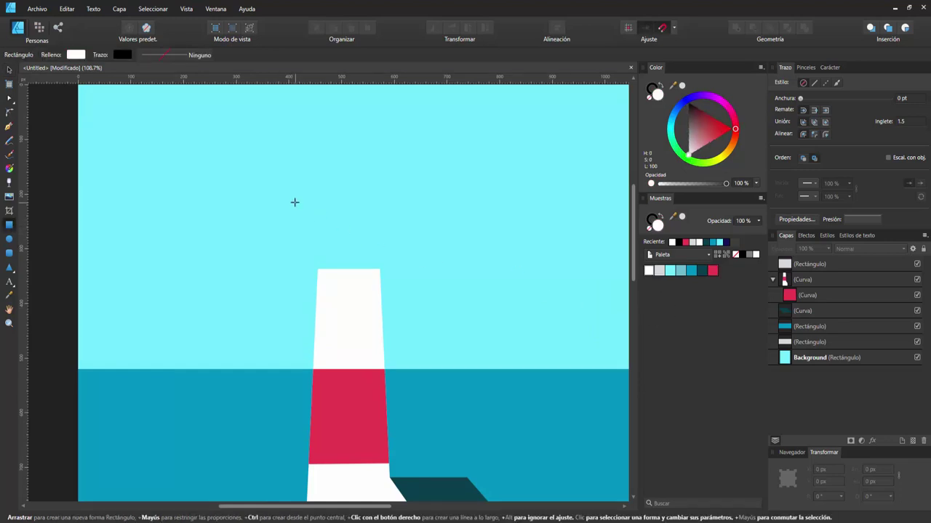
left_click_drag(288, 223, 409, 251)
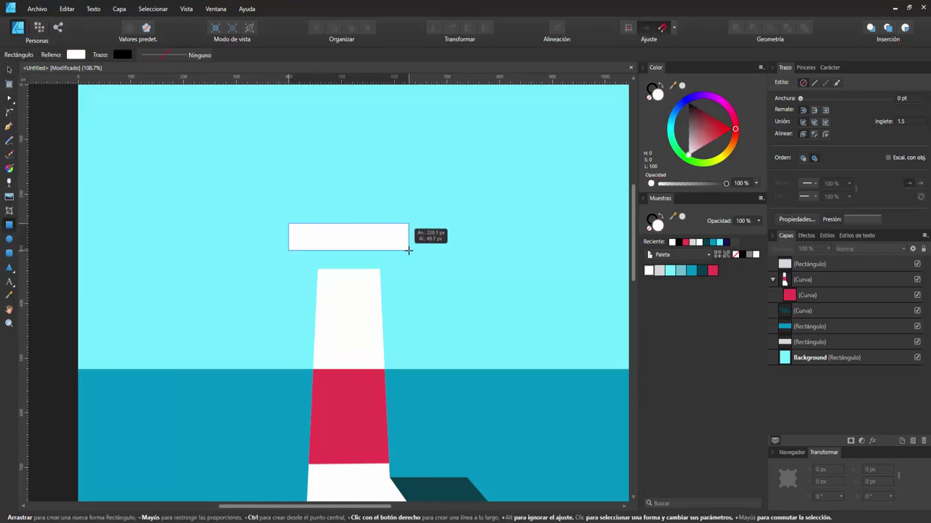
scroll(380, 304, "down", 1)
scroll(380, 304, "down", 2)
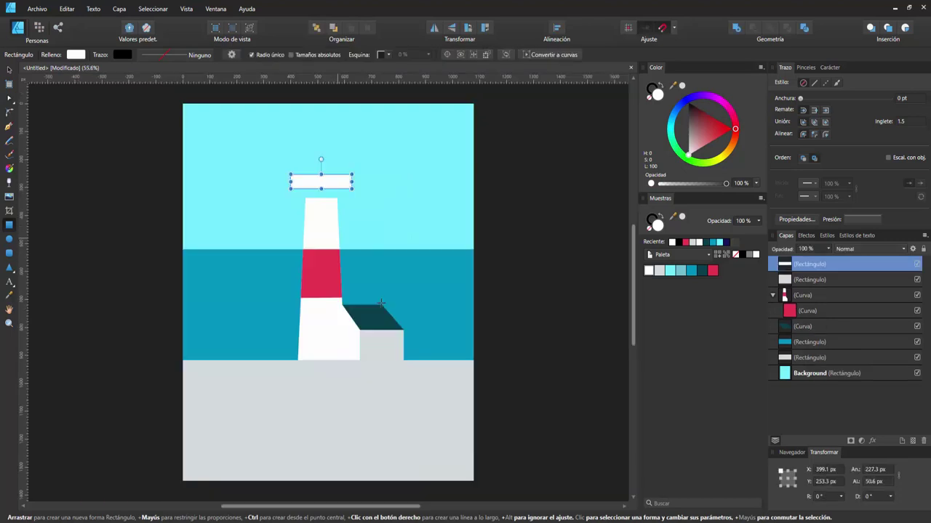
scroll(319, 188, "up", 1)
Trim the white rectangle's sides inward so it is just wider than the tower.
key("v")
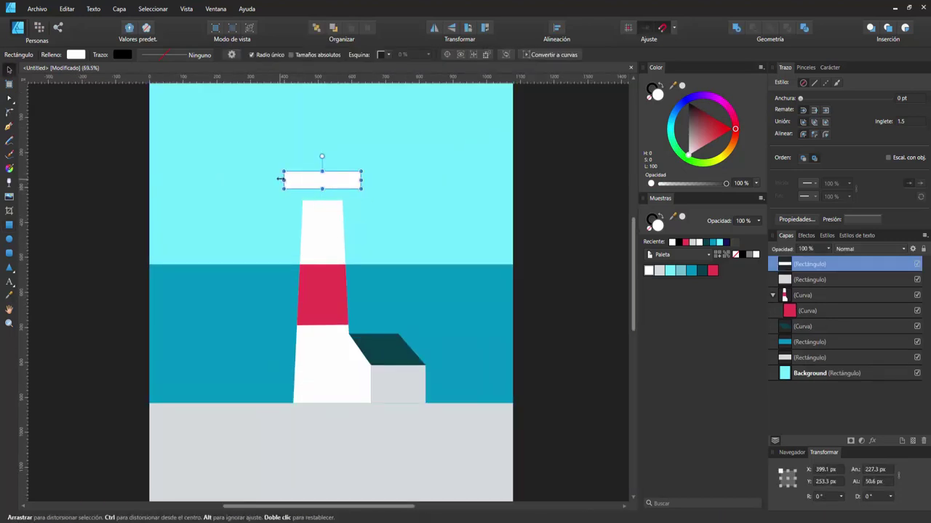
left_click_drag(282, 179, 292, 179)
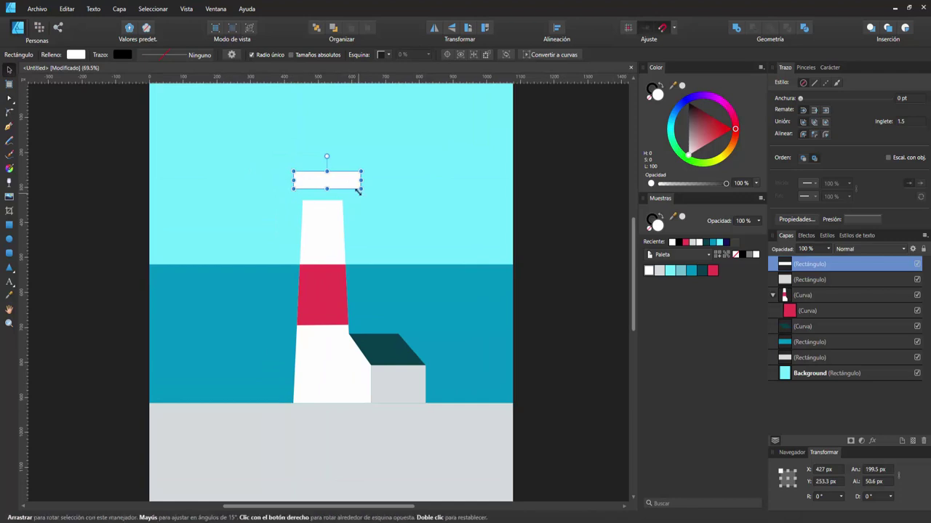
mouse_move(360, 179)
left_mouse_down()
mouse_move(351, 179)
mouse_move(368, 158)
left_mouse_up()
scroll(320, 175, "up", 1)
scroll(314, 170, "up", 1)
left_click(399, 170)
scroll(366, 175, "up", 3)
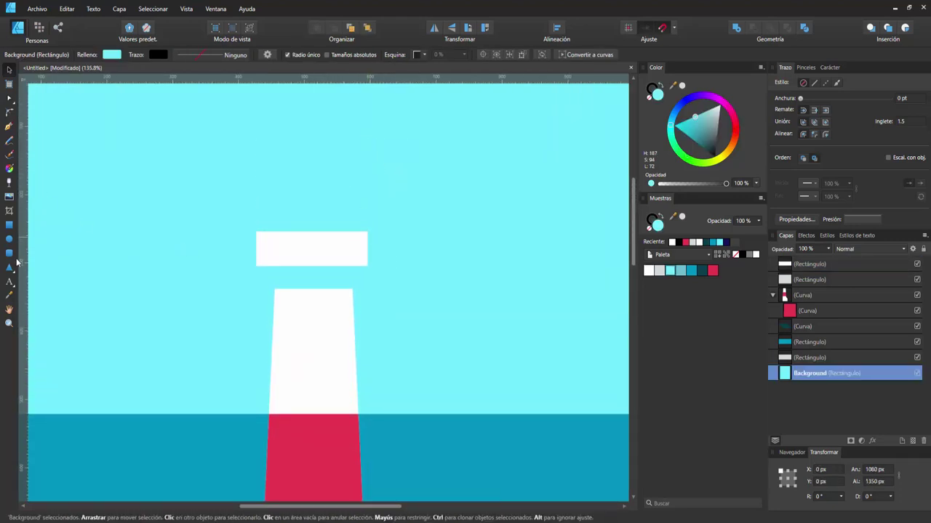
Shorten the white gallery rectangle from the top to 169.2×33.5 px.
key("p")
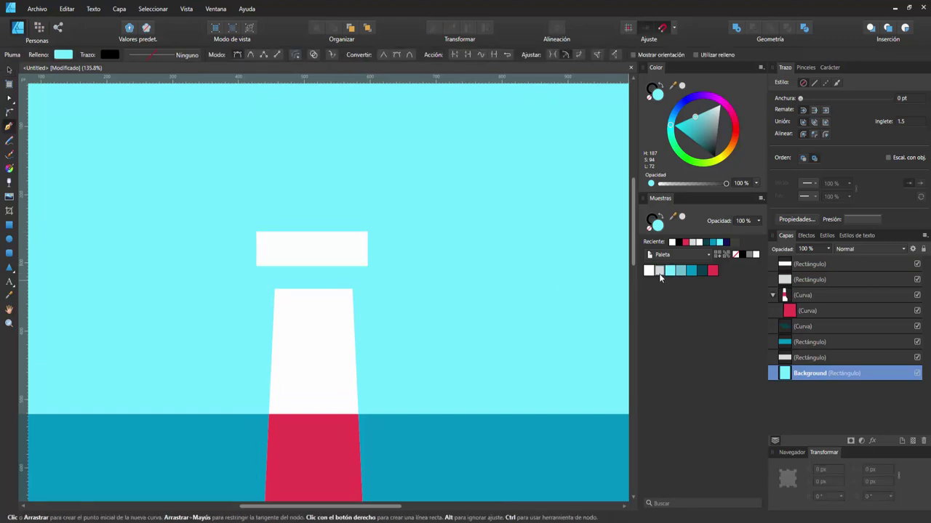
left_click(660, 273)
key("ctrl+z")
scroll(434, 303, "up", 1)
key("v")
left_click(368, 245)
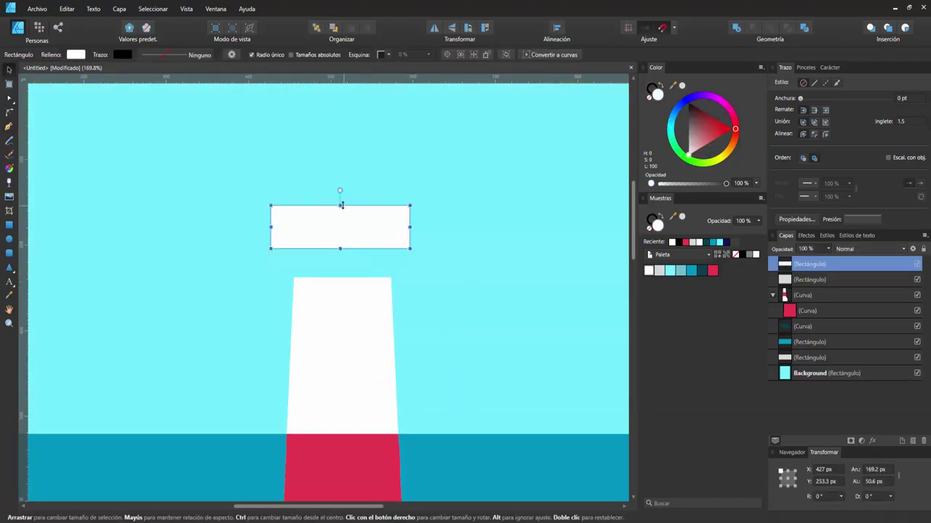
left_click_drag(341, 205, 351, 248)
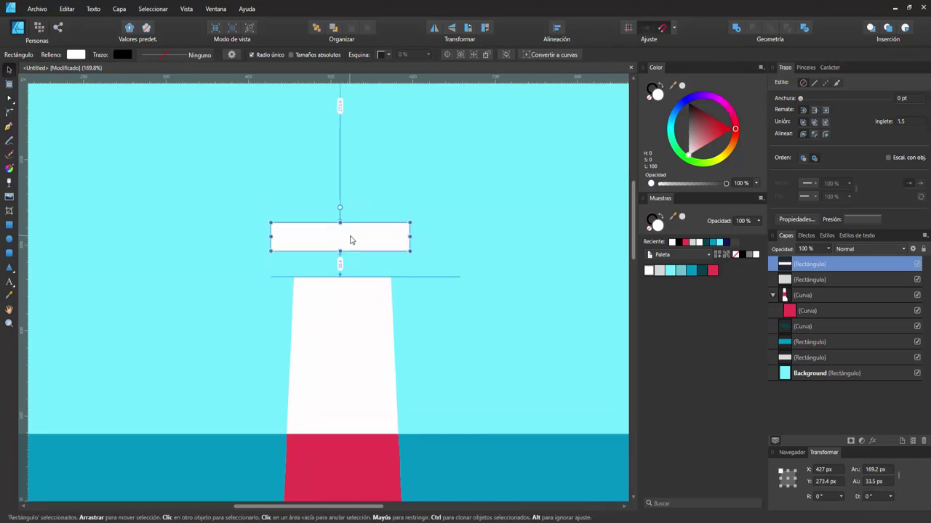
Draw a closed light-grey shading polygon from the gallery down the tower's right side.
key("p")
left_click(271, 255)
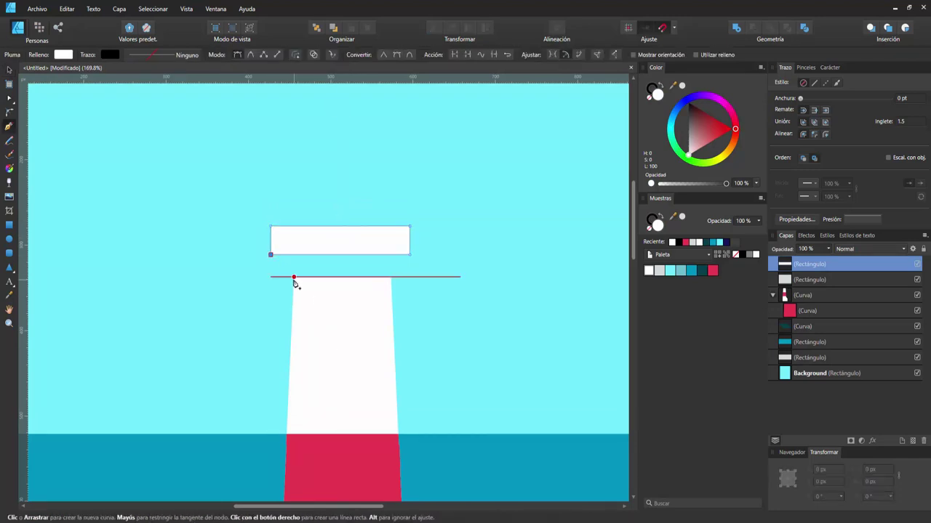
left_click(294, 277)
left_click(397, 434)
left_click(390, 277)
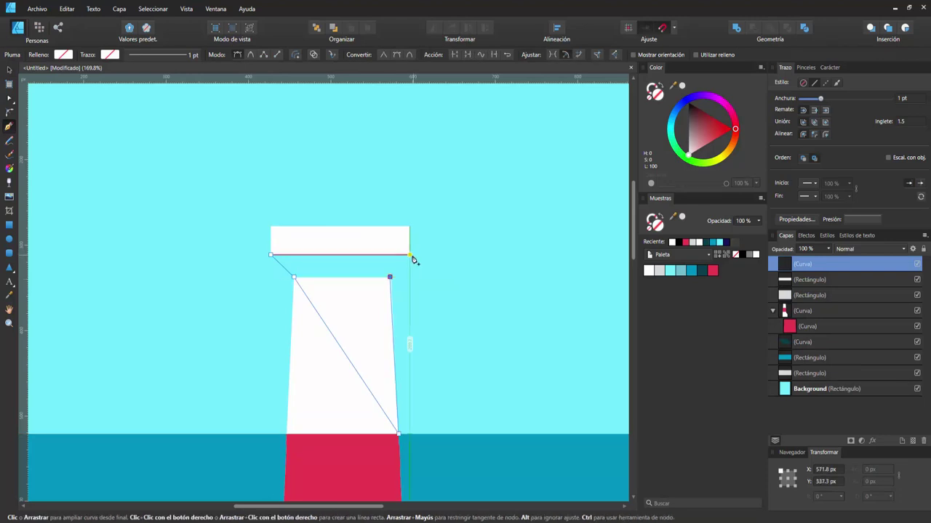
left_click(410, 255)
left_click(271, 255)
left_click(659, 271)
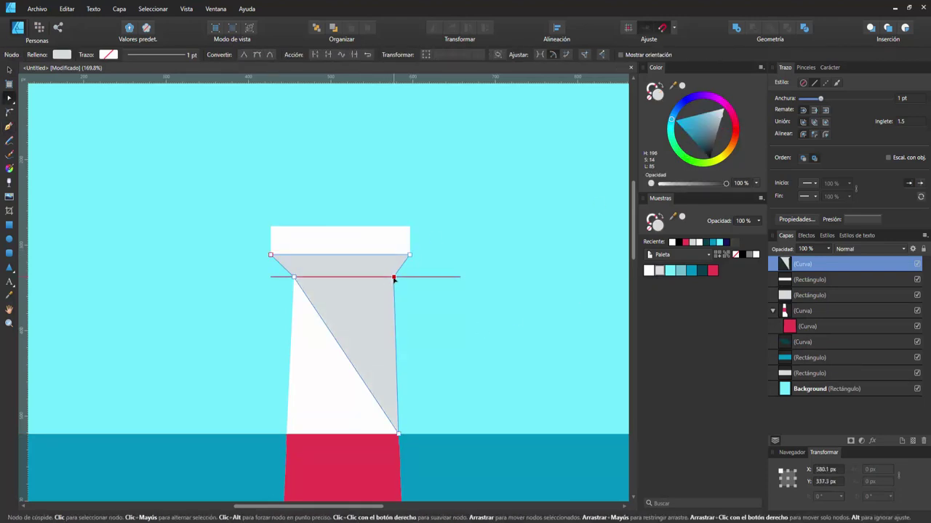
key("v")
left_click(429, 355)
Make the white gallery rectangle slightly thinner from the top.
scroll(386, 378, "down", 5)
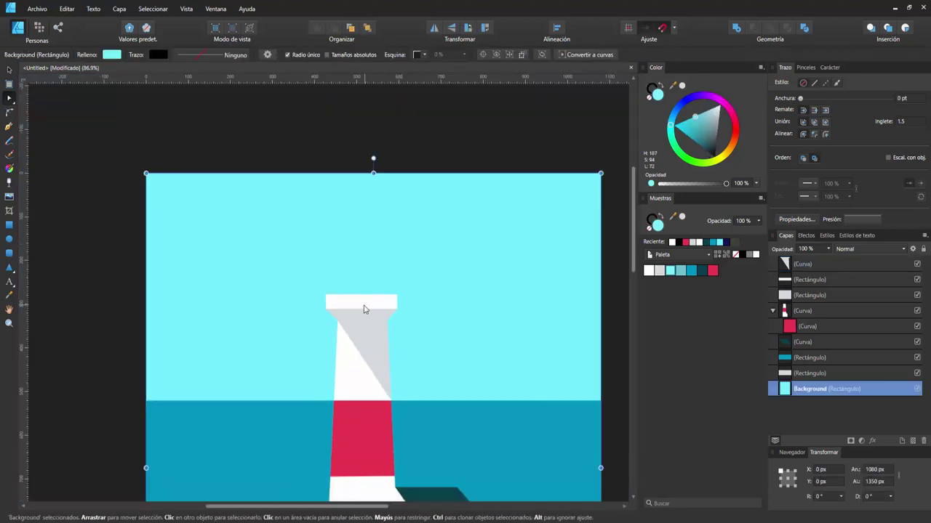
scroll(351, 303, "up", 2)
scroll(374, 270, "down", 2)
scroll(407, 393, "down", 3)
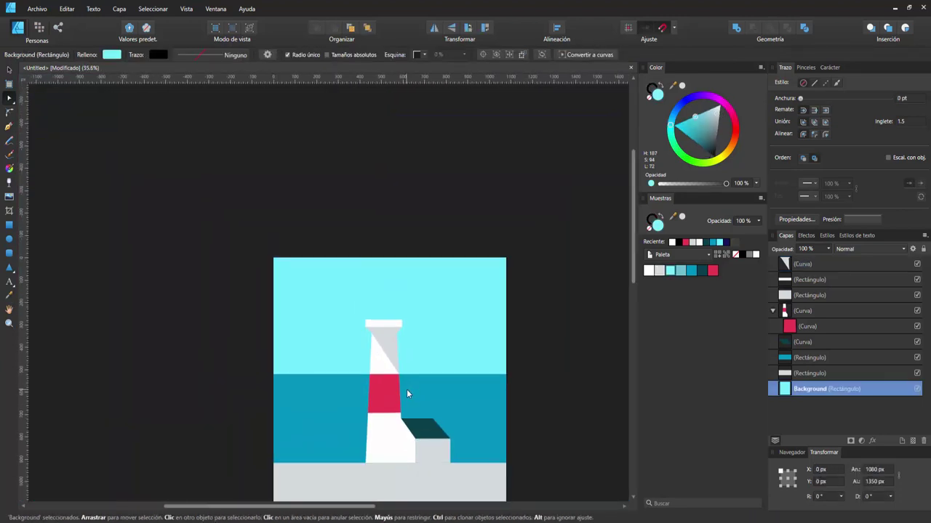
scroll(388, 333, "up", 3)
scroll(388, 336, "up", 3)
left_click(388, 336)
left_click_drag(388, 335, 388, 340)
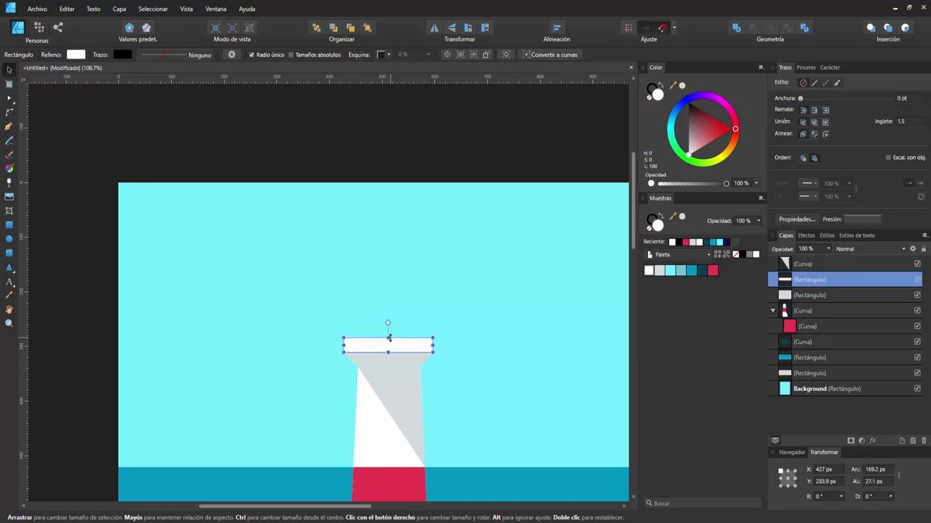
Draw a teal rectangle on the gallery and move its layer below the gallery.
scroll(426, 318, "down", 1)
scroll(409, 316, "right", 1)
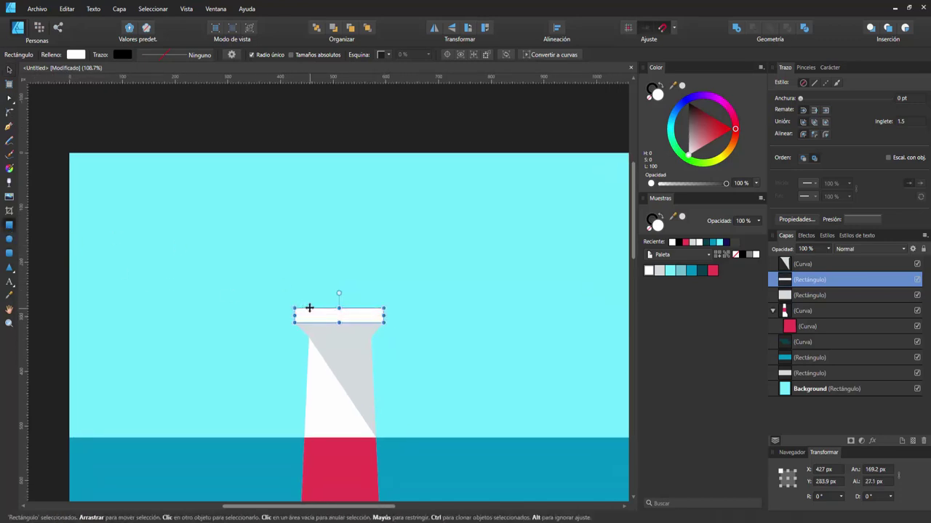
left_click_drag(309, 278, 374, 309)
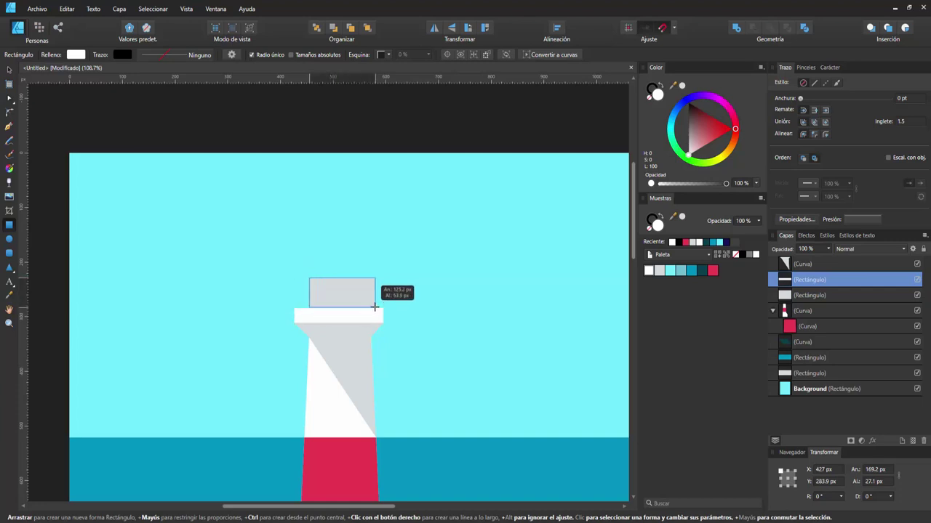
double_click(799, 280)
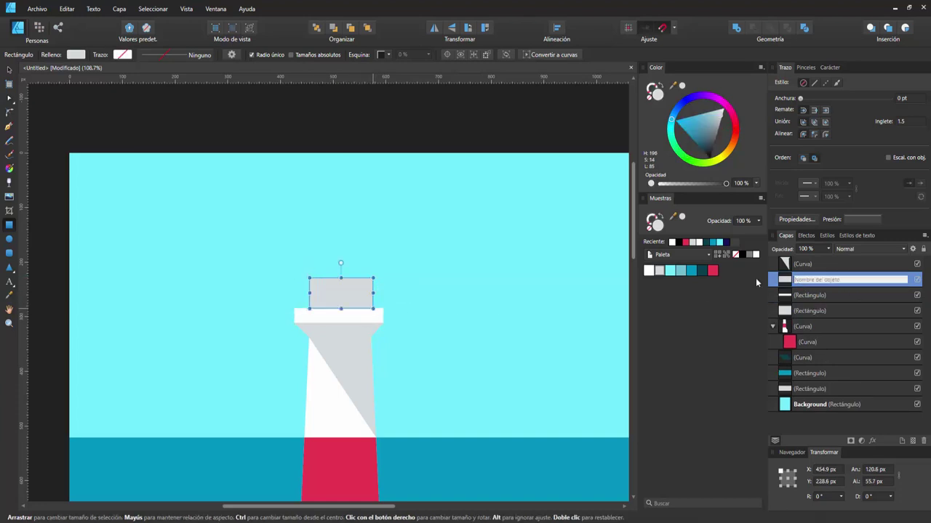
left_click(690, 270)
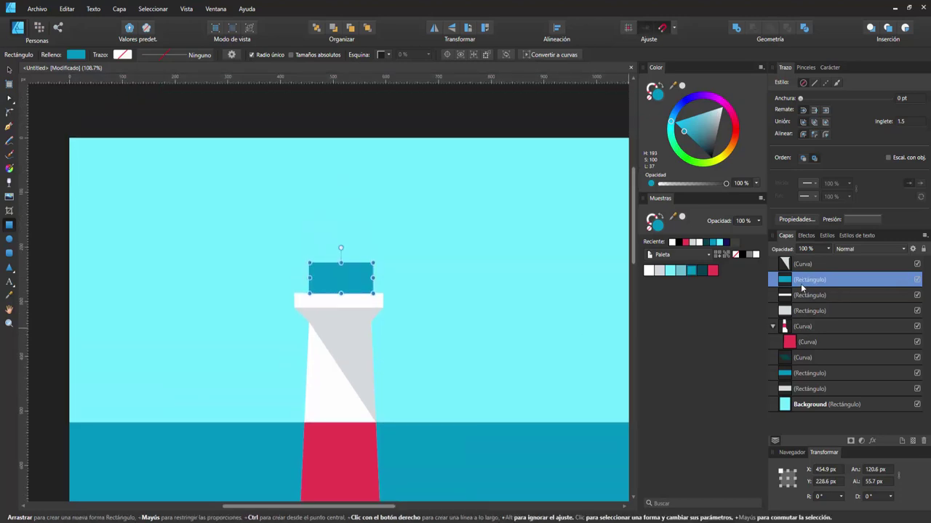
left_click_drag(802, 289, 800, 303)
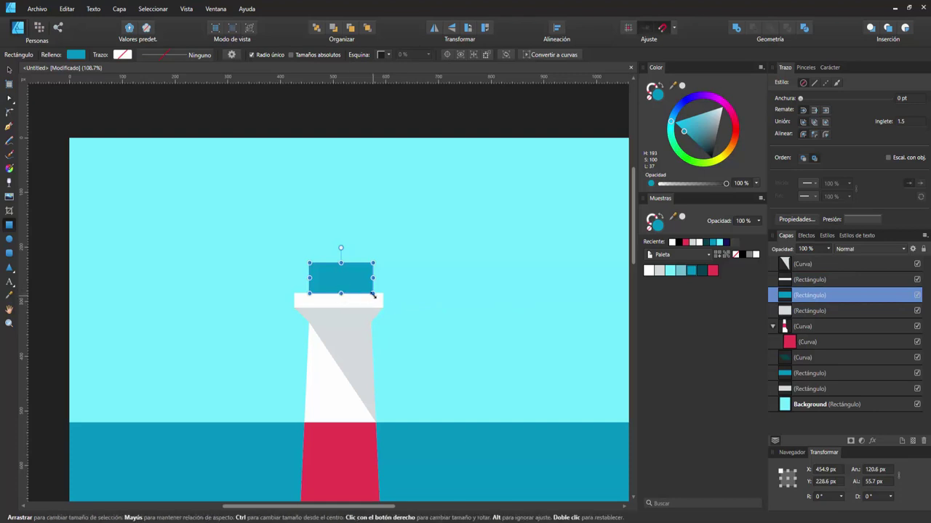
Nudge the teal lantern block slightly left onto the gallery.
key("v")
left_click(395, 134)
left_click(325, 281)
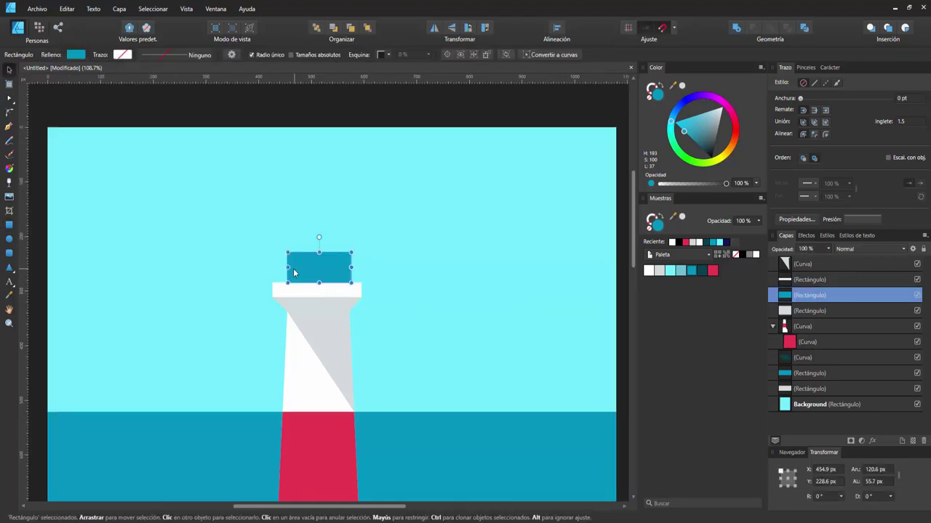
left_click_drag(295, 273, 293, 273)
left_click(389, 108)
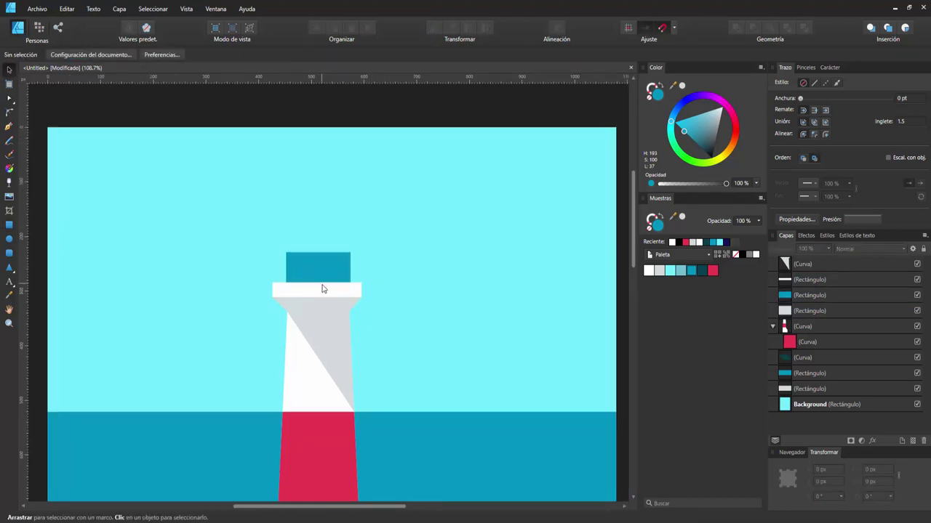
left_click(9, 225)
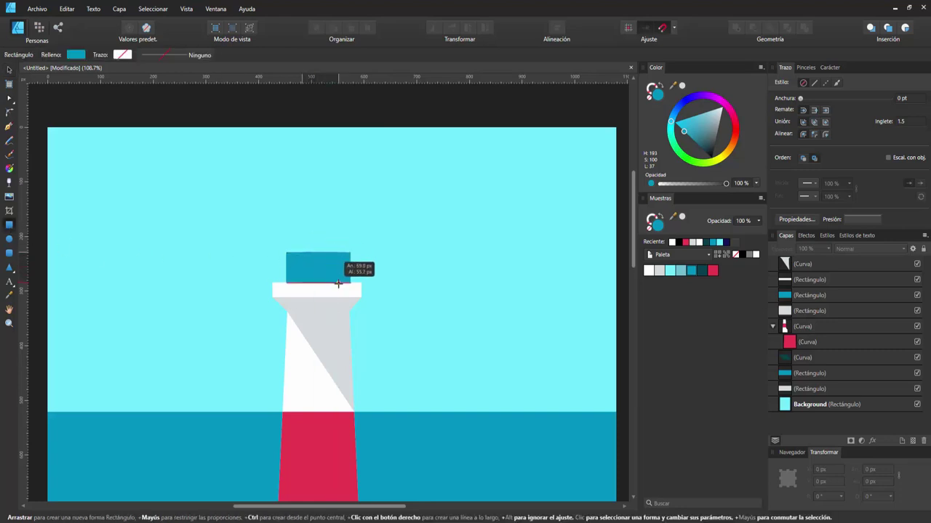
Draw a light grey window rectangle over the teal block, stretched down to the gallery.
mouse_move(302, 252)
left_mouse_down()
mouse_move(338, 283)
mouse_move(317, 268)
mouse_move(317, 246)
left_mouse_up()
left_click(660, 273)
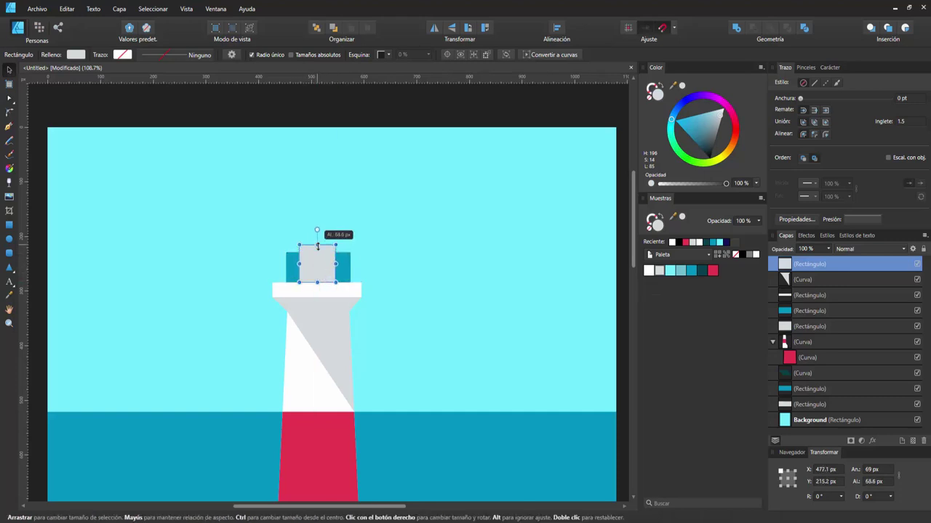
left_click_drag(317, 282, 317, 290)
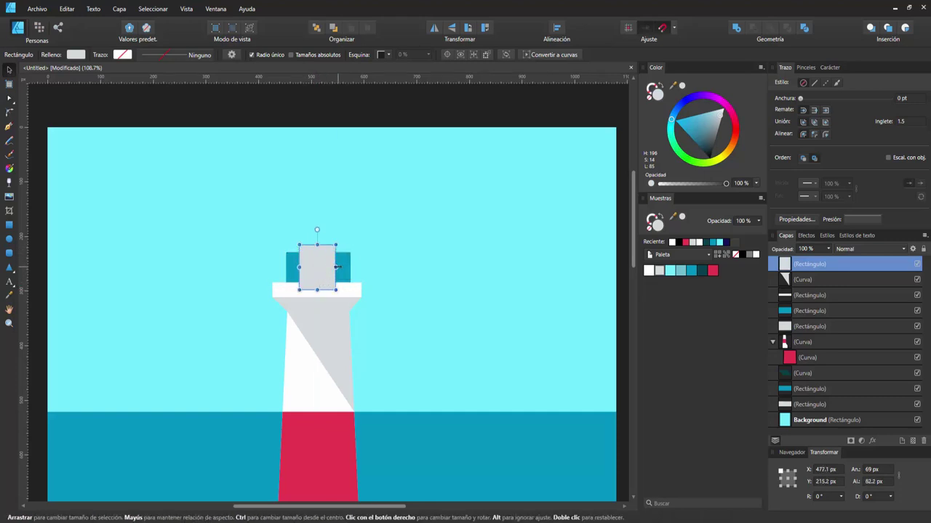
Centre the grey window horizontally on the teal block and clip it inside it.
left_click(343, 270, "shift")
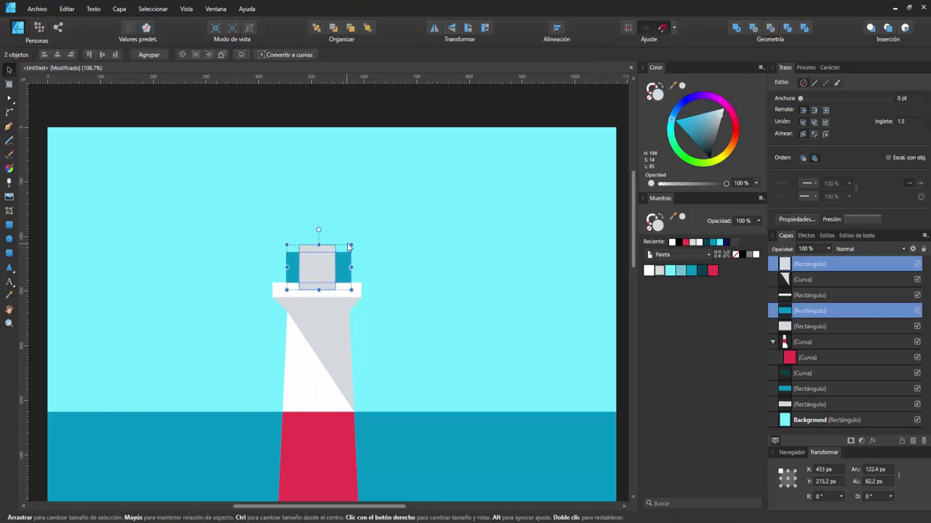
left_click(556, 31)
left_click(574, 57)
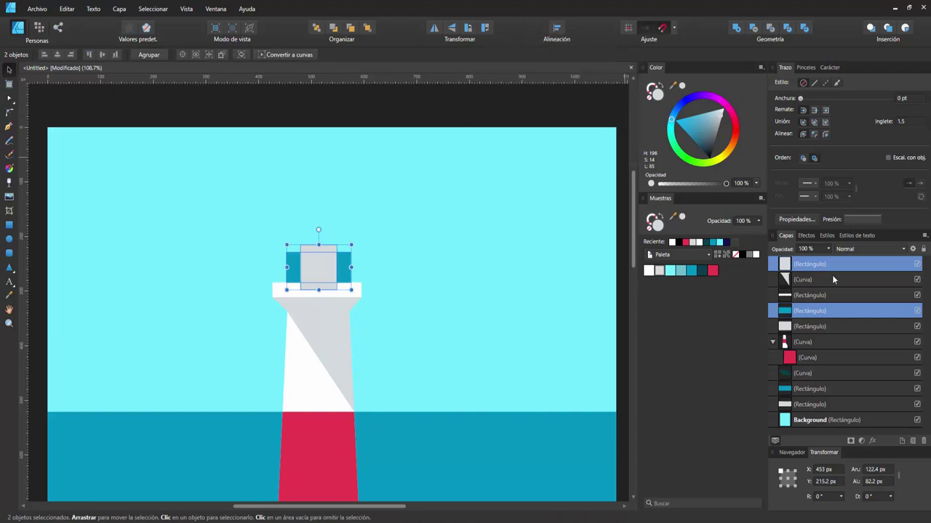
left_click_drag(802, 312, 797, 318)
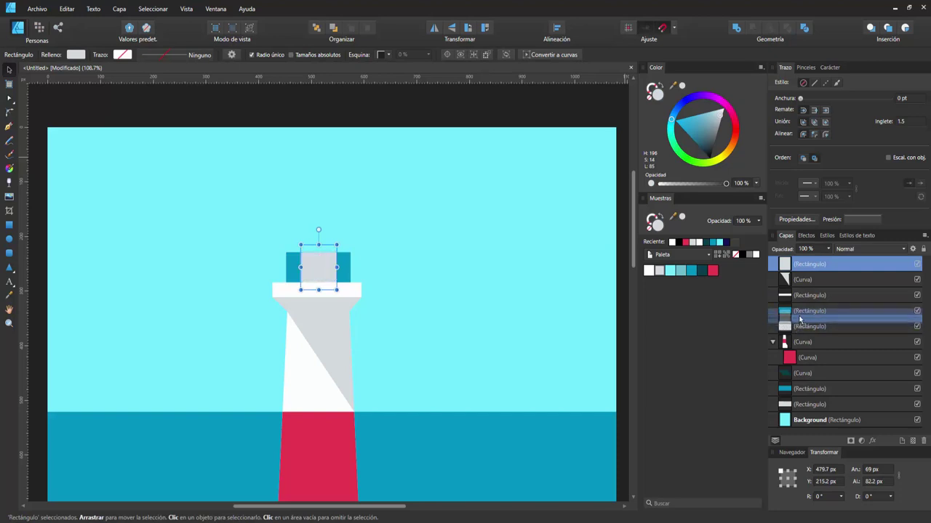
left_click_drag(797, 318, 791, 321)
key("ctrl+d")
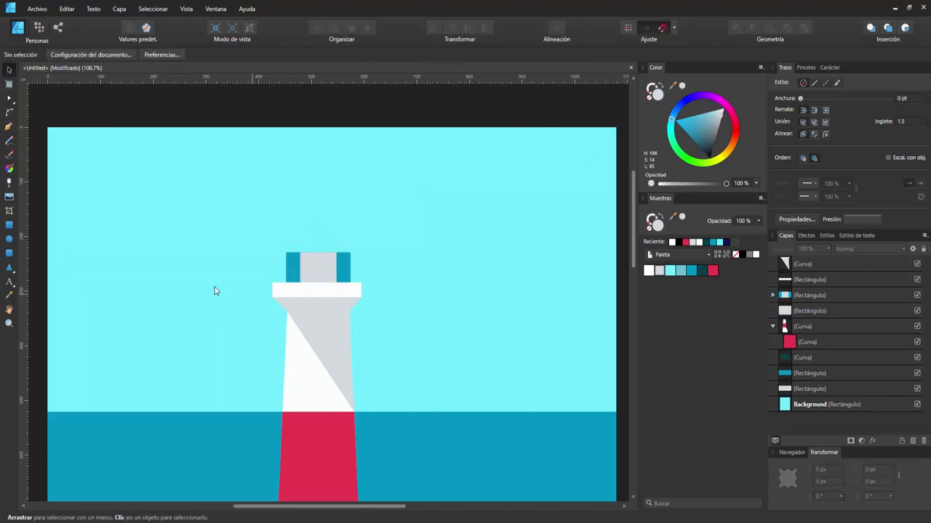
left_click(8, 238)
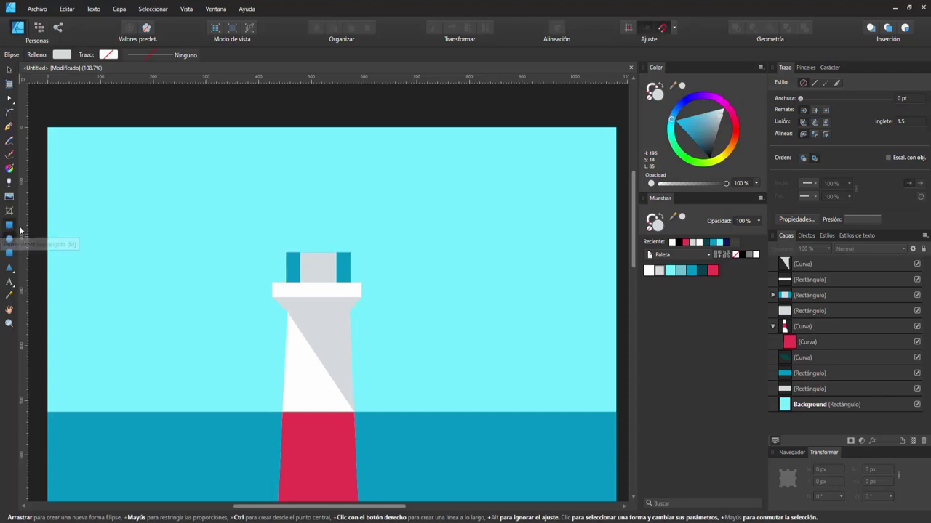
Draw a thin dark teal band and a taller dark teal block above the lantern.
left_click(9, 225)
left_click(702, 271)
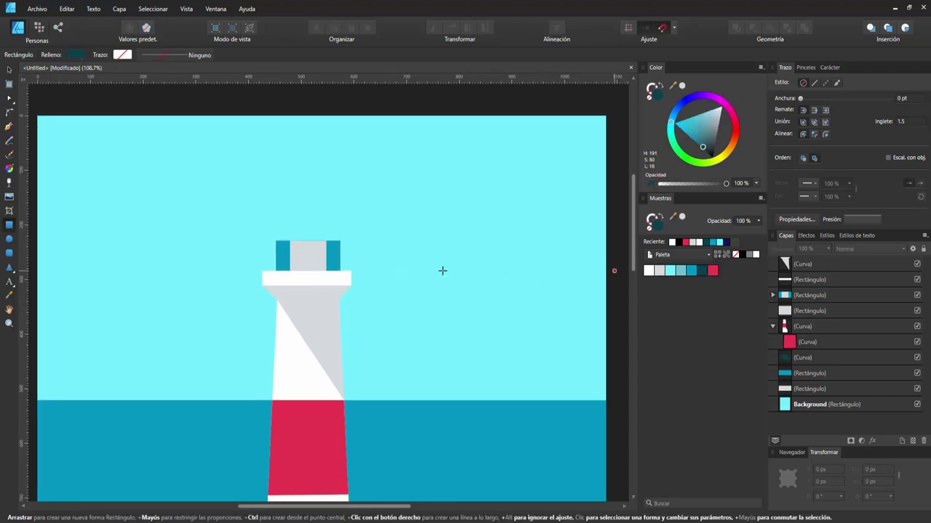
left_click_drag(276, 241, 342, 231)
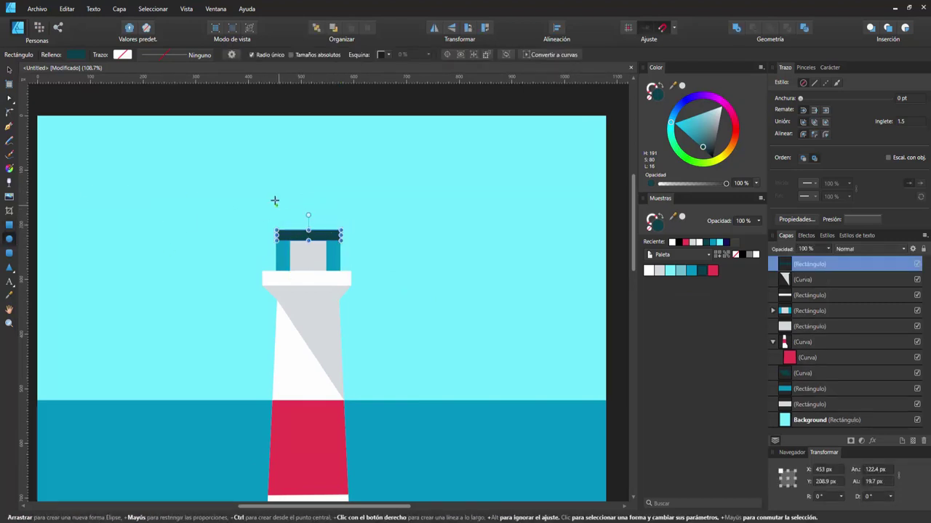
key("m")
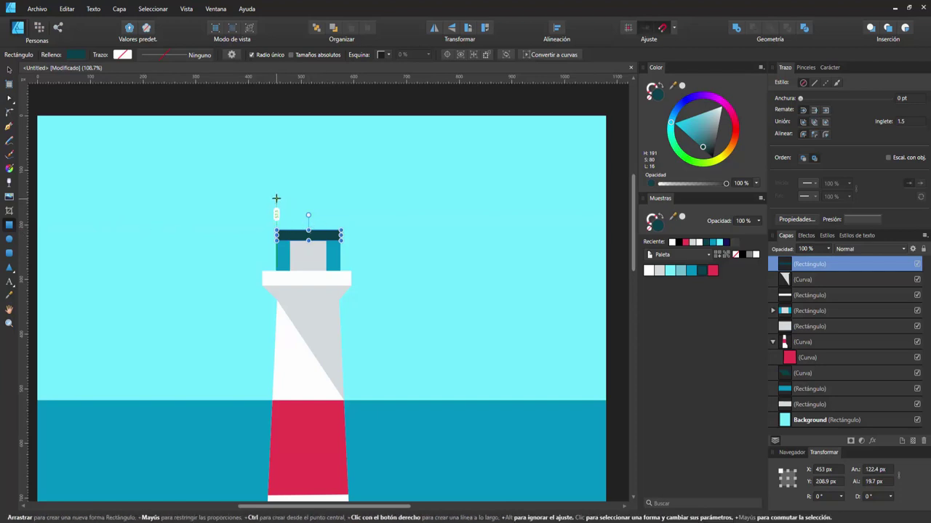
left_click_drag(275, 199, 341, 230)
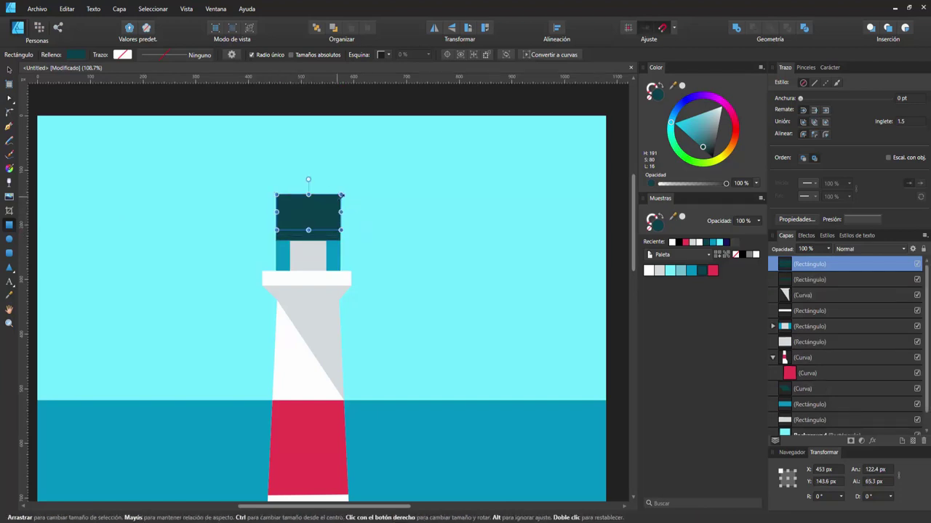
Round the block's top corners into a 65.3 px-radius dome and convert the band to curves.
left_click(10, 112)
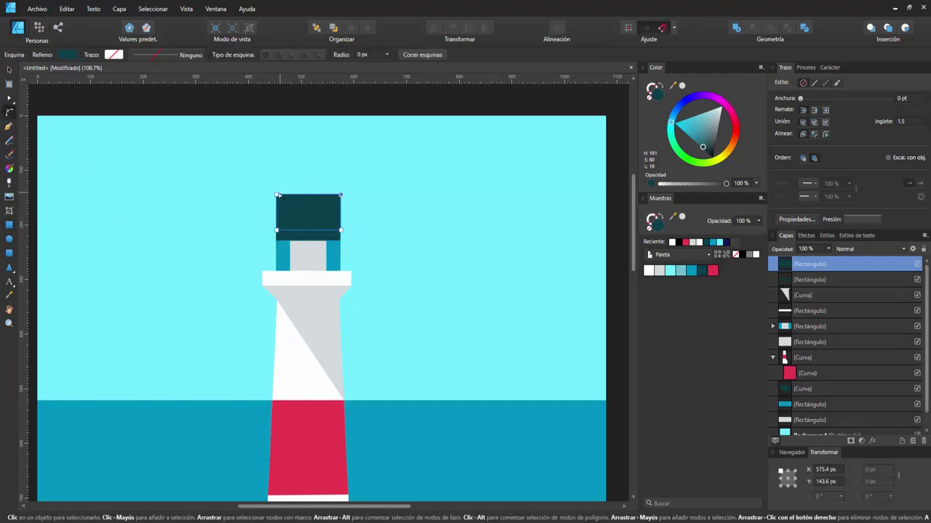
left_click_drag(277, 195, 318, 215)
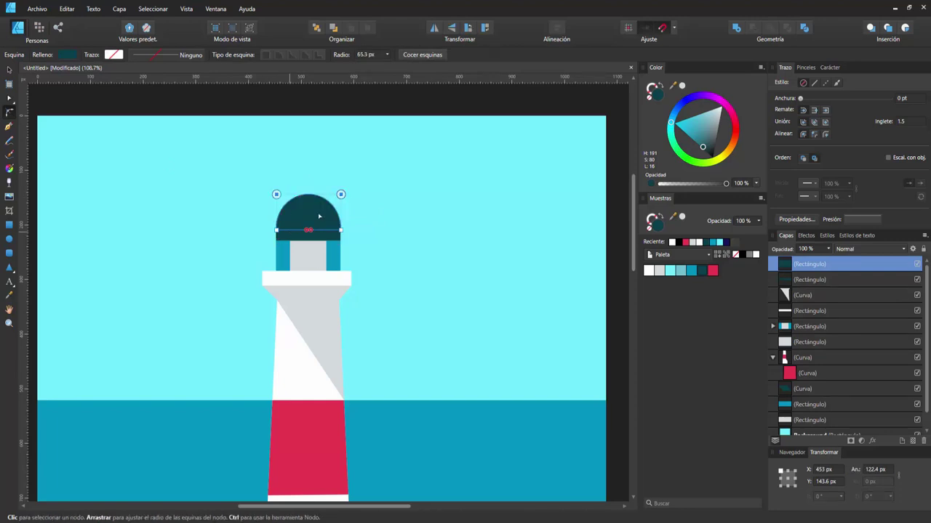
key("v")
left_click(385, 281)
left_click(322, 236)
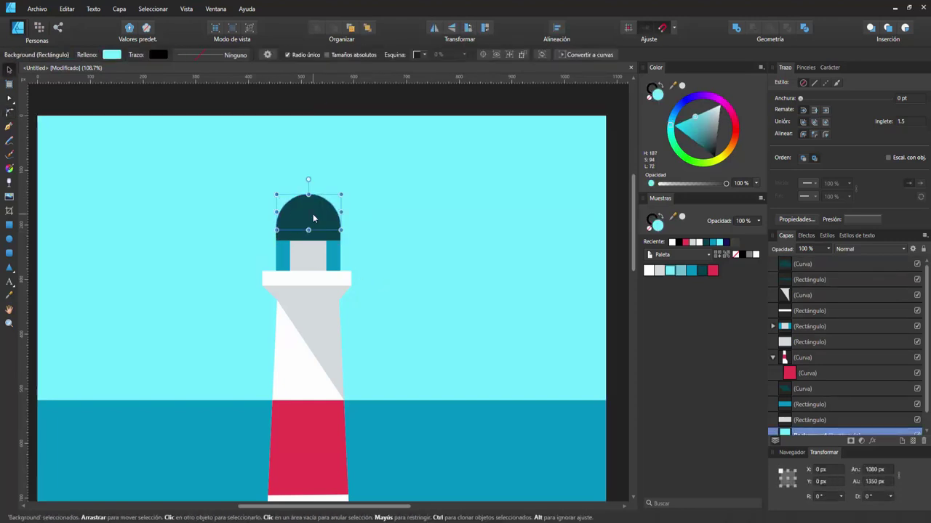
left_click(322, 242)
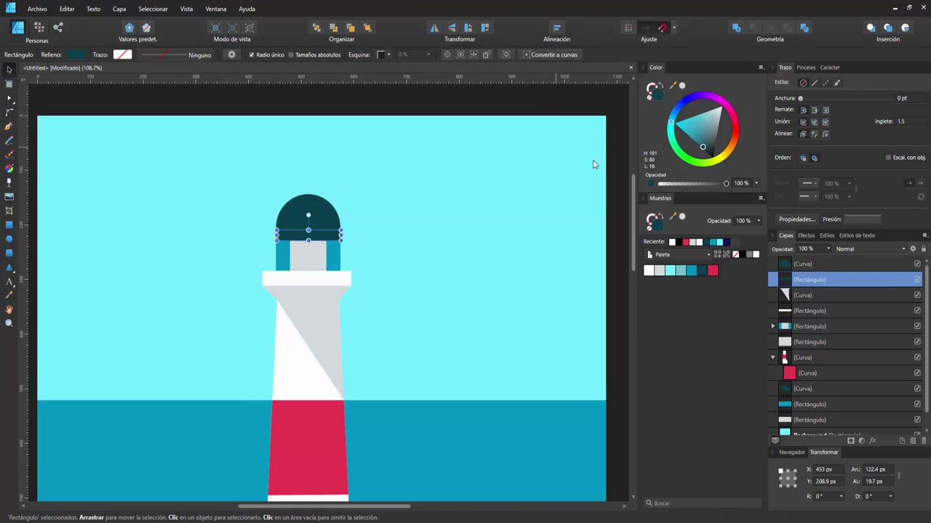
left_click(738, 27)
left_click(600, 102)
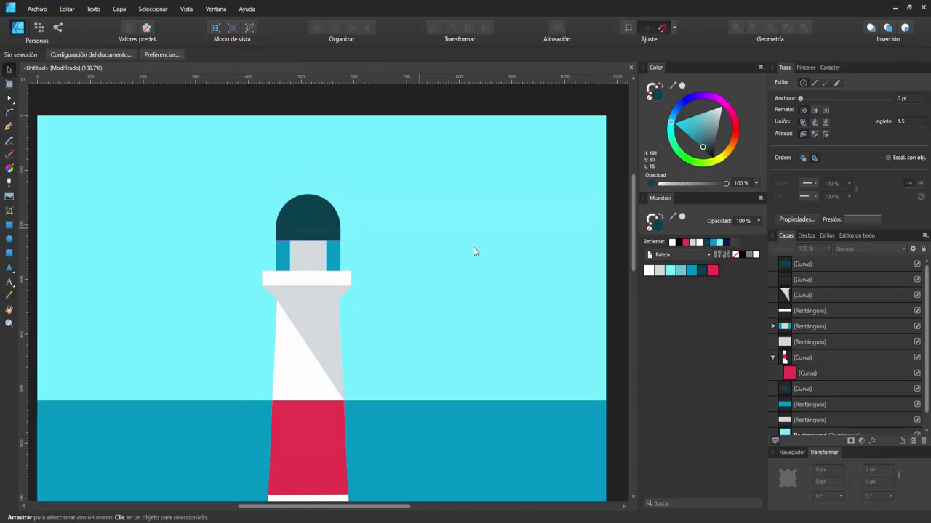
Merge the dome and thin dark band with Geometry Add, then view the whole lighthouse.
left_click_drag(474, 251, 265, 185)
left_click(736, 27)
left_click(584, 102)
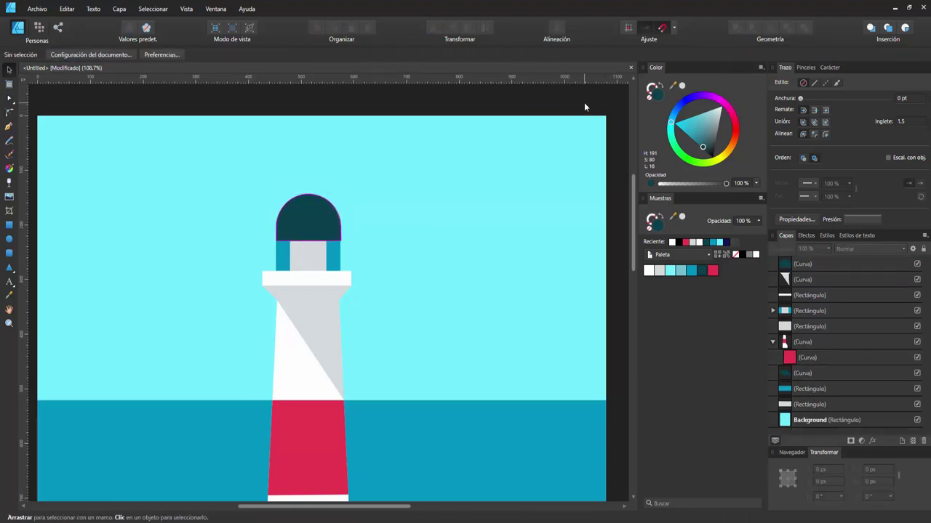
scroll(343, 366, "down", 2)
scroll(337, 318, "down", 1)
mouse_move(337, 318)
left_mouse_down()
mouse_move(337, 304)
mouse_move(327, 309)
left_mouse_up()
scroll(328, 309, "down", 3)
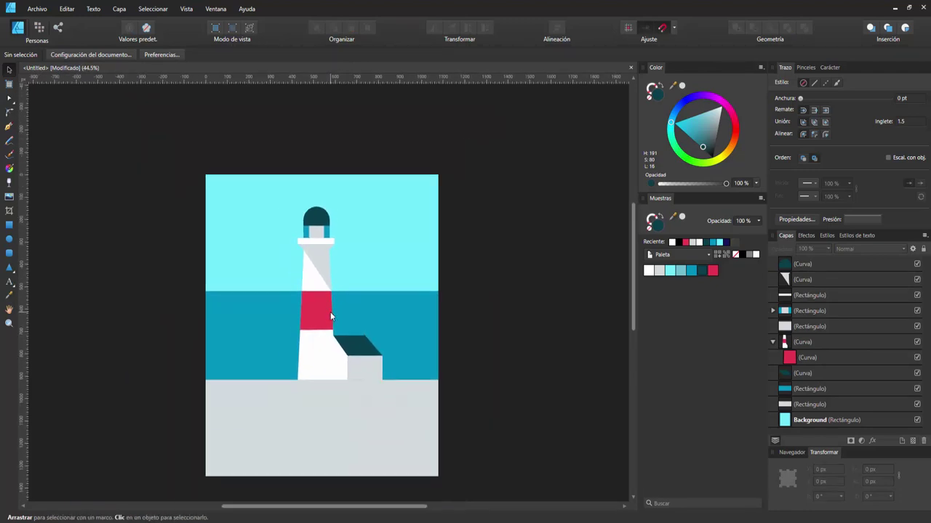
scroll(326, 373, "up", 1)
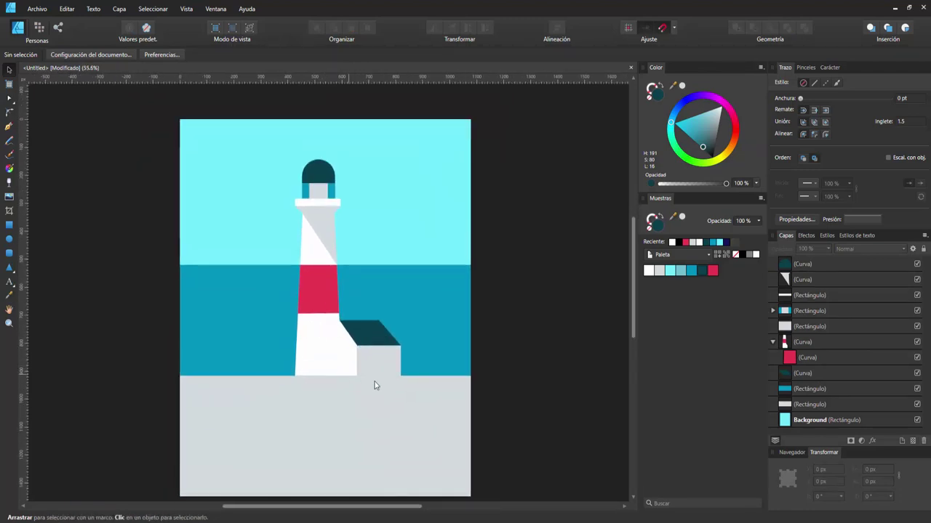